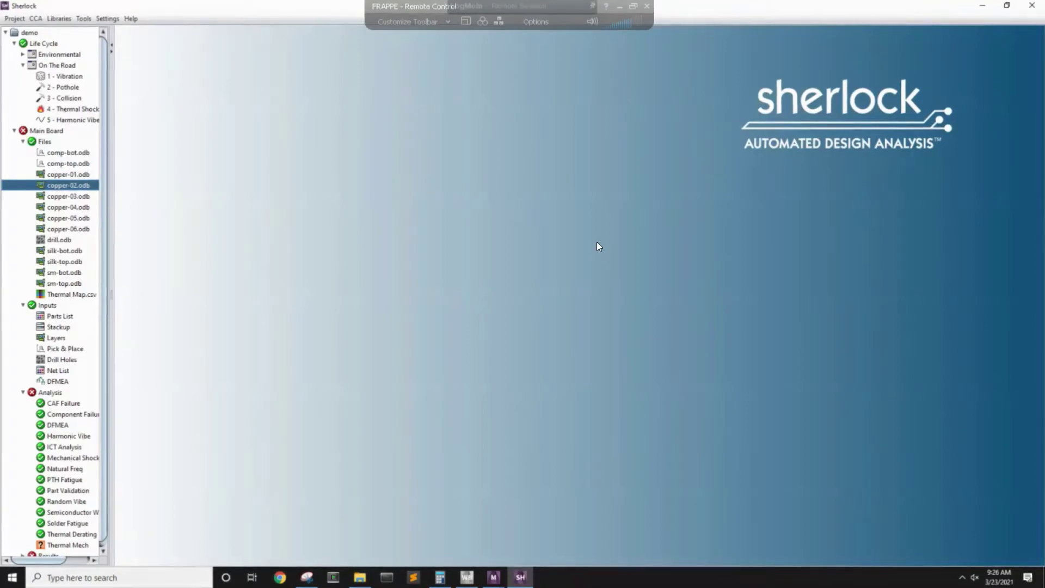
# - Open the Main Board Parts List and briefly preview the copper-01.odb layer
pyautogui.click(69, 317)
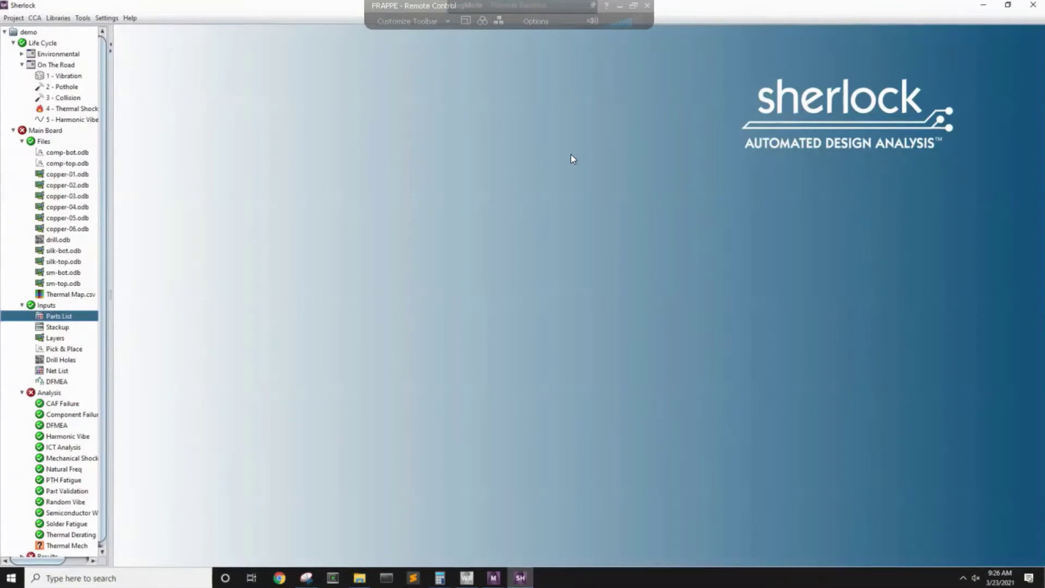
pyautogui.scroll(-20, 294, 302)
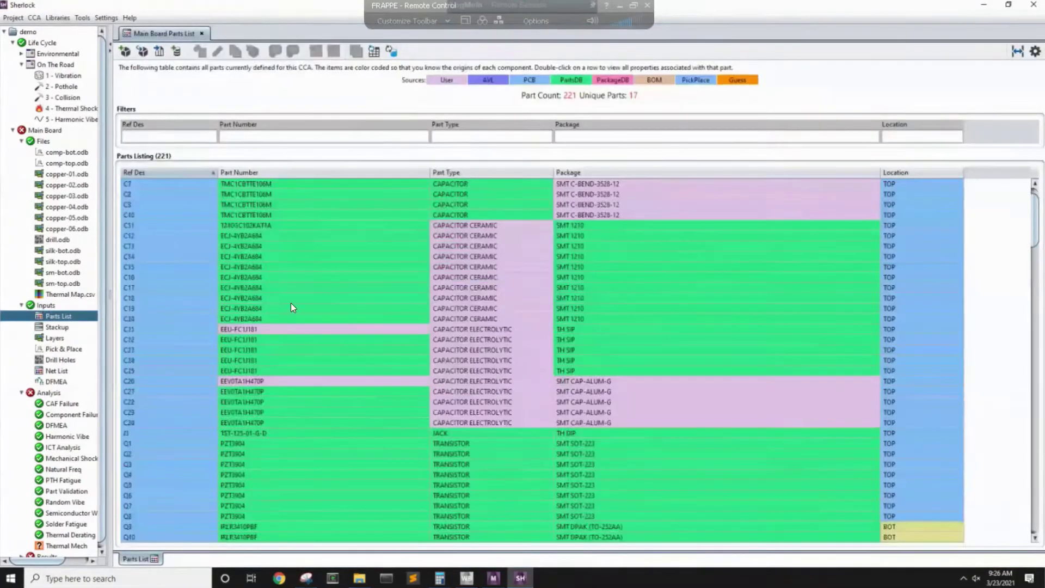
pyautogui.rightClick(57, 175)
pyautogui.doubleClick(57, 175)
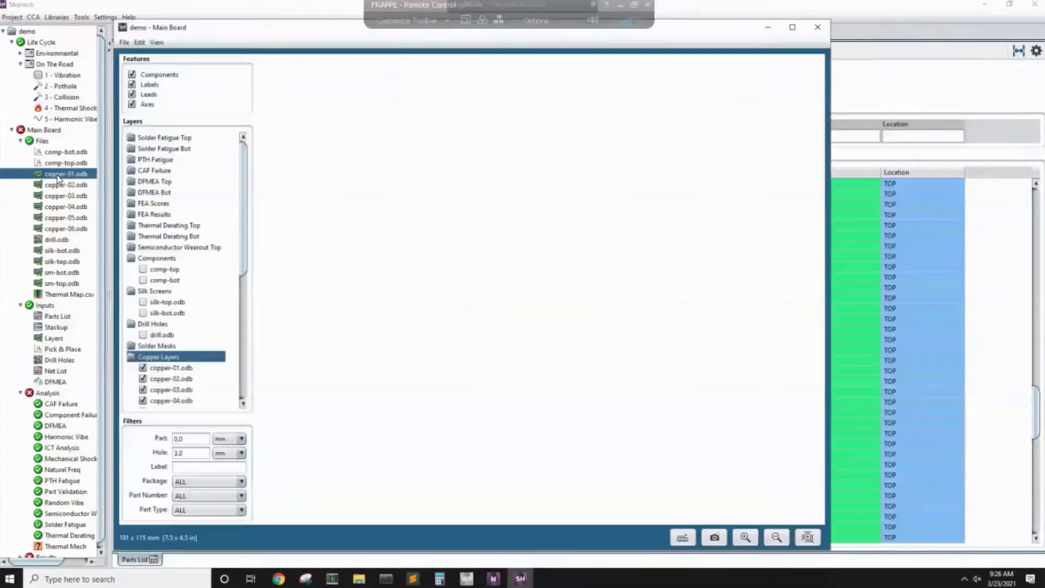
pyautogui.scroll(-1, 191, 174)
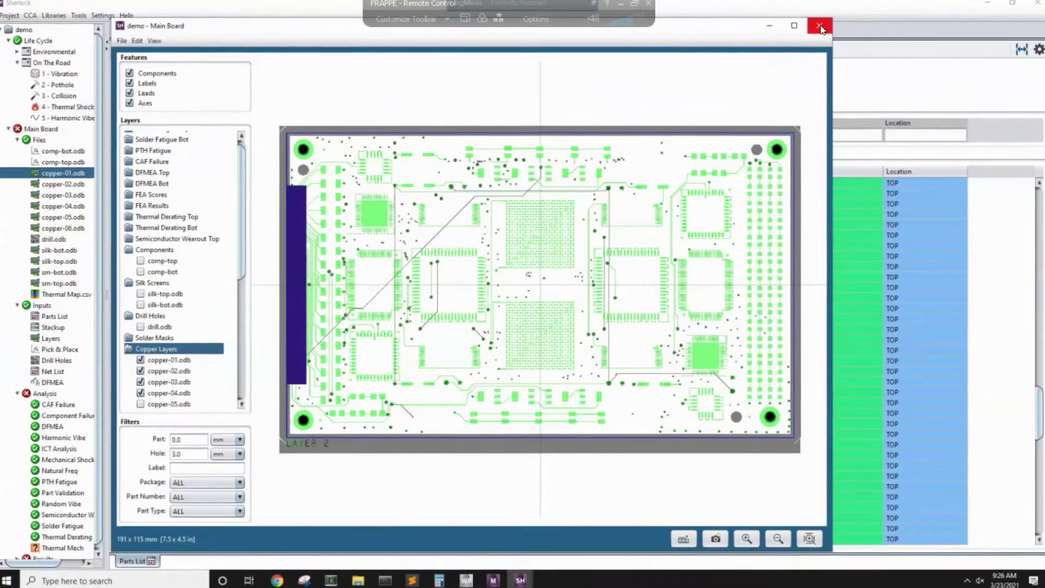
pyautogui.press('Escape')
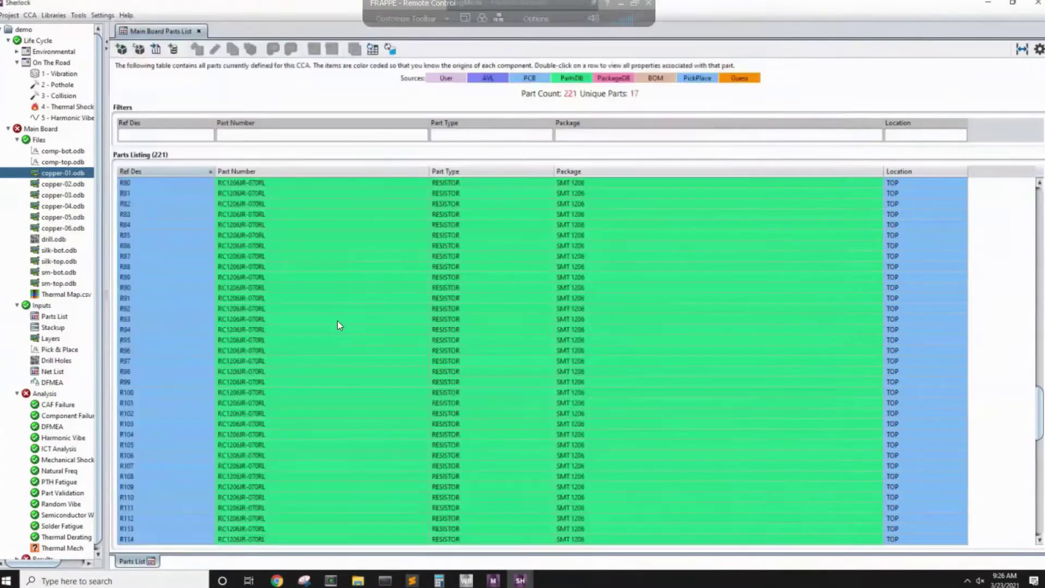
# - Start the FEA model export for the Harmonic Vibe analysis
pyautogui.click(57, 471)
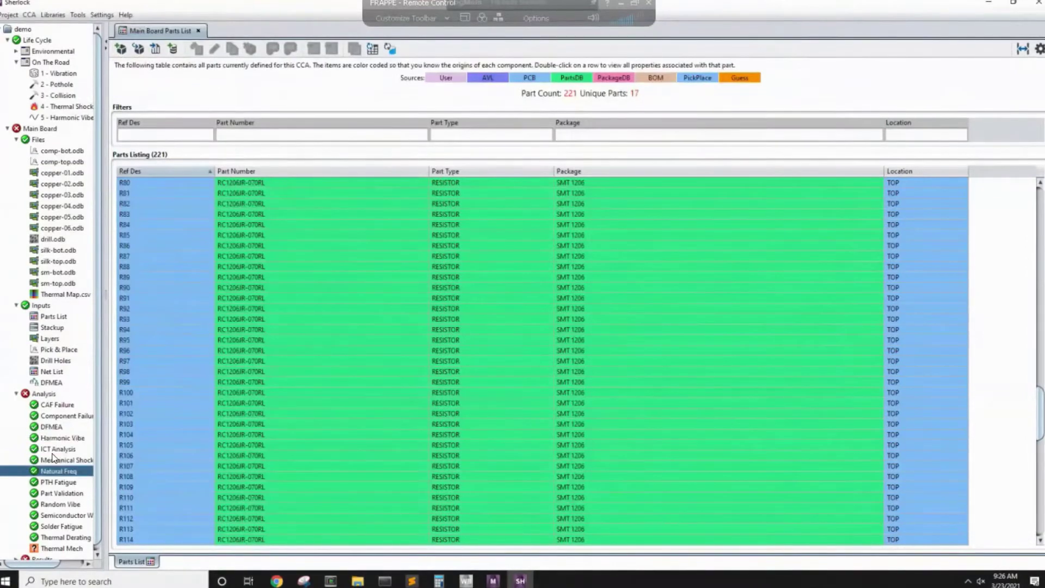
pyautogui.click(50, 441)
pyautogui.rightClick(50, 445)
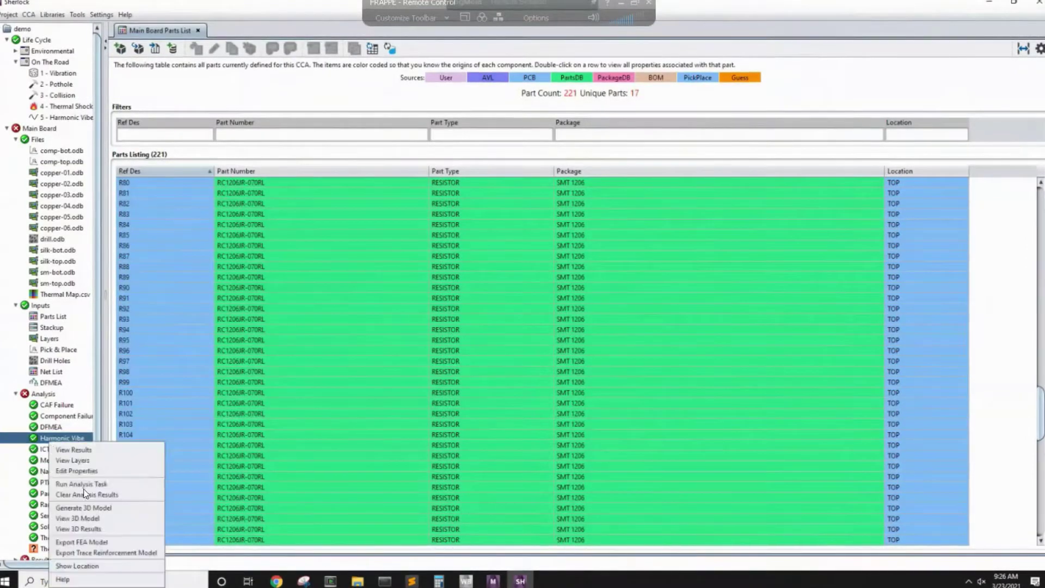
pyautogui.click(96, 543)
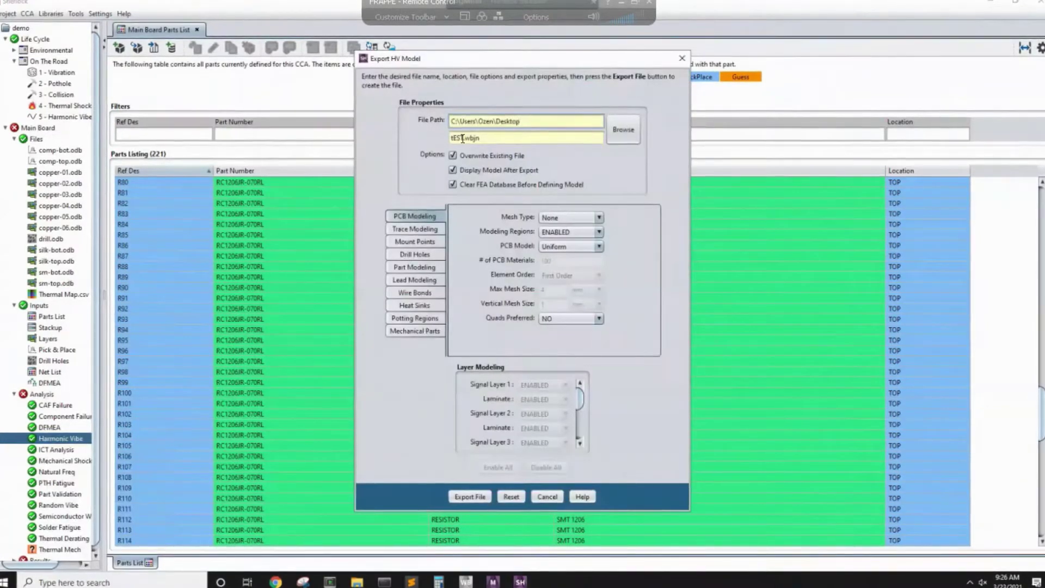
# - Name the export Test1.wbjn, set PCB Model to Layered, and export the file
pyautogui.moveTo(464, 138); pyautogui.dragTo(442, 136)
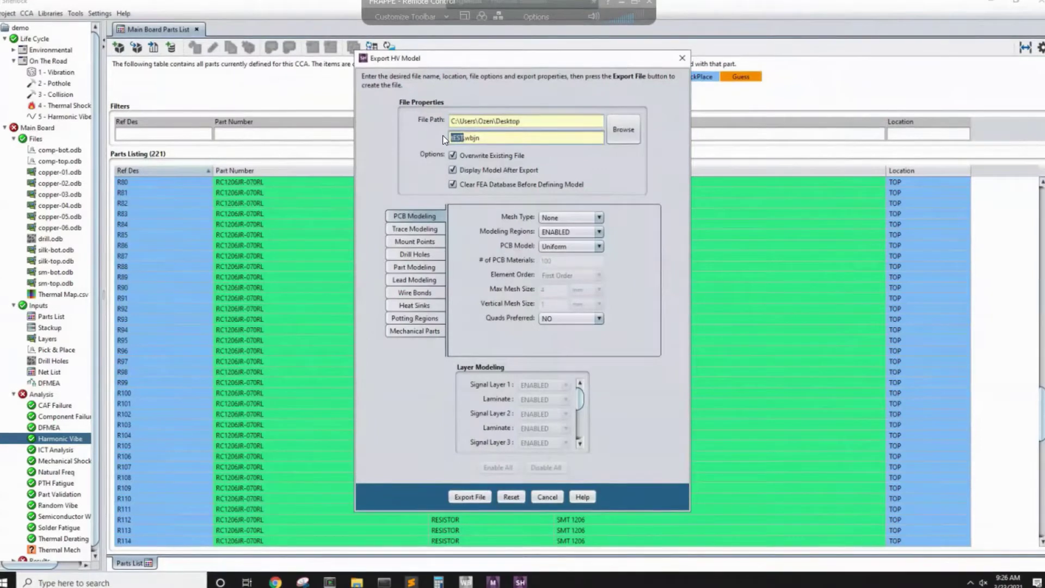
pyautogui.write('Test1')
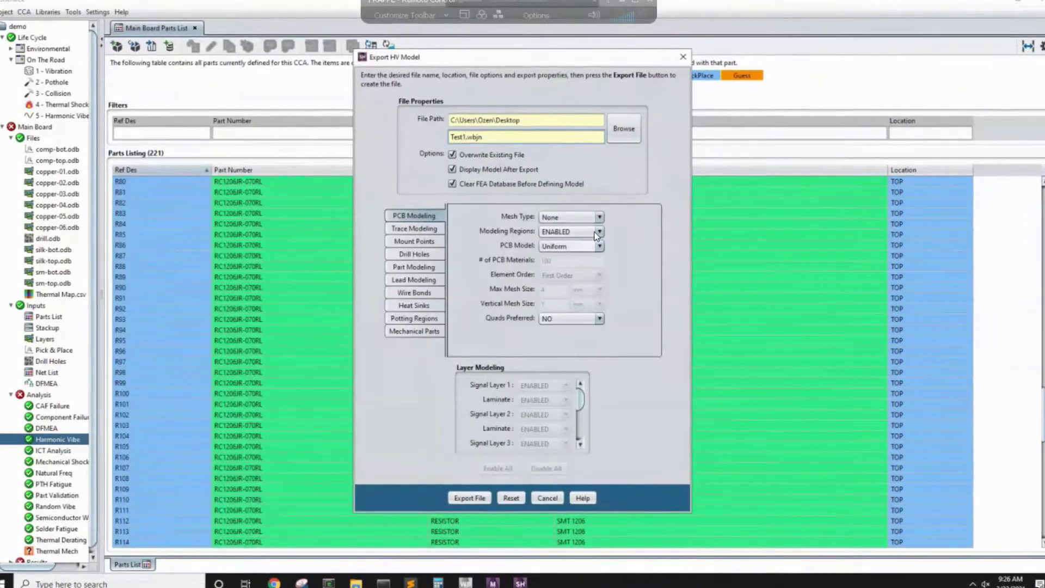
pyautogui.click(601, 247)
pyautogui.click(589, 274)
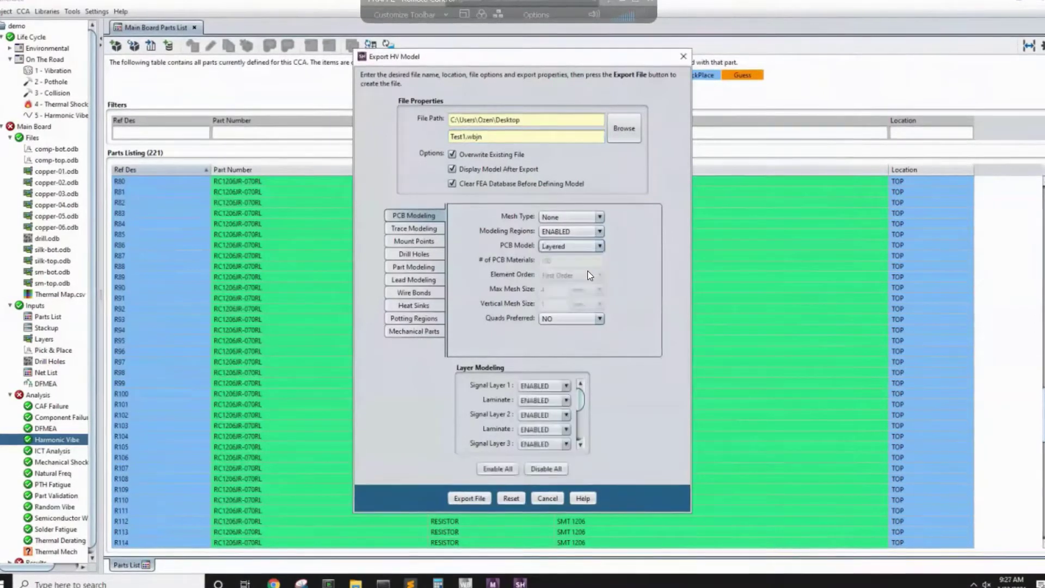
pyautogui.click(476, 501)
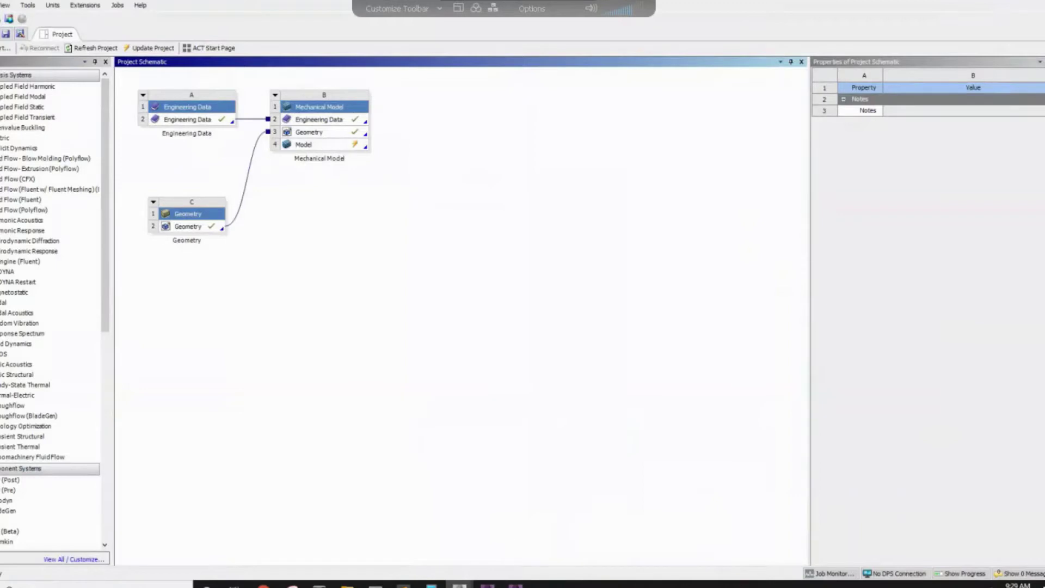
# - Switch to the Mechanical window showing the imported PCB assembly
pyautogui.click(671, 547)
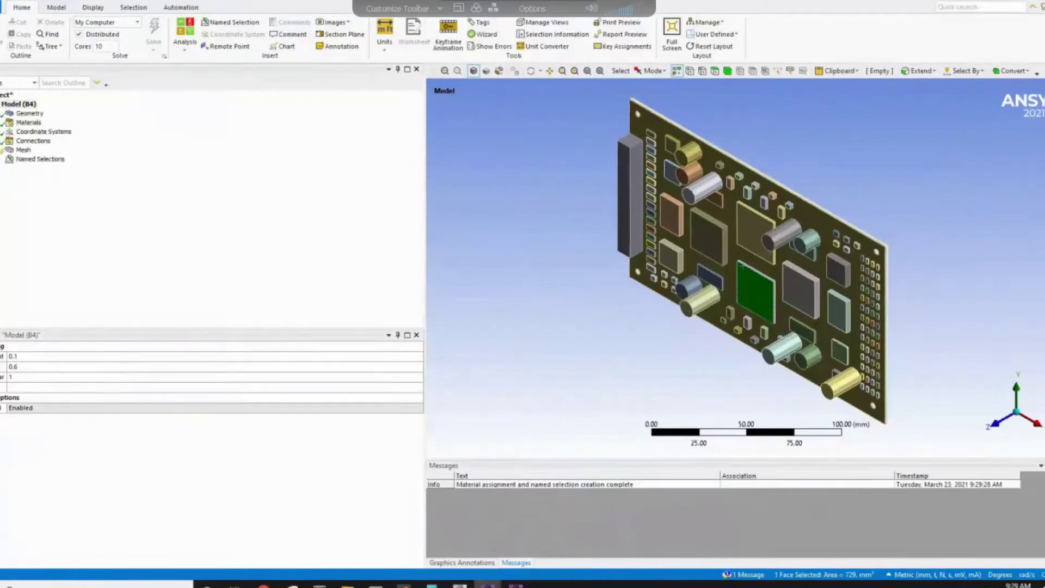
# - Expand Geometry and inspect the PCB layer bodies, including PCB_L05 and PCB_L06
pyautogui.click(15, 109)
pyautogui.scroll(-15, 76, 210)
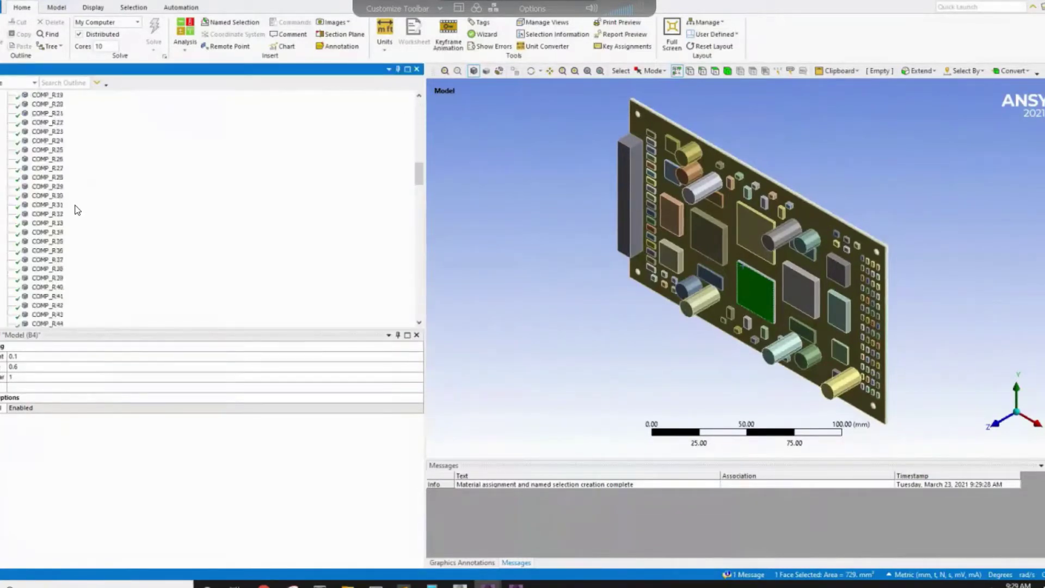
pyautogui.scroll(-12, 76, 209)
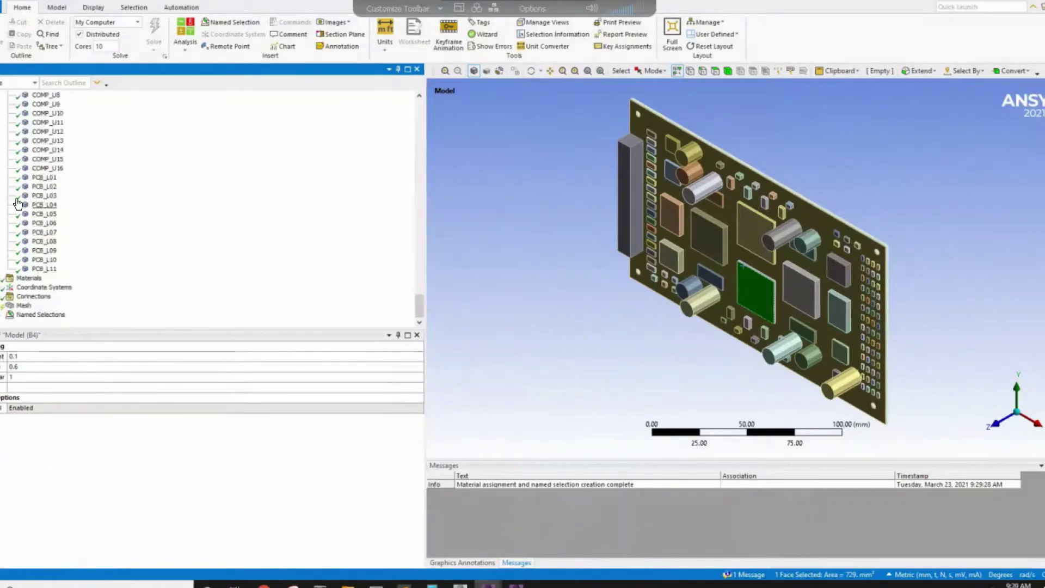
pyautogui.click(38, 196)
pyautogui.click(40, 205)
pyautogui.click(41, 215)
pyautogui.click(42, 223)
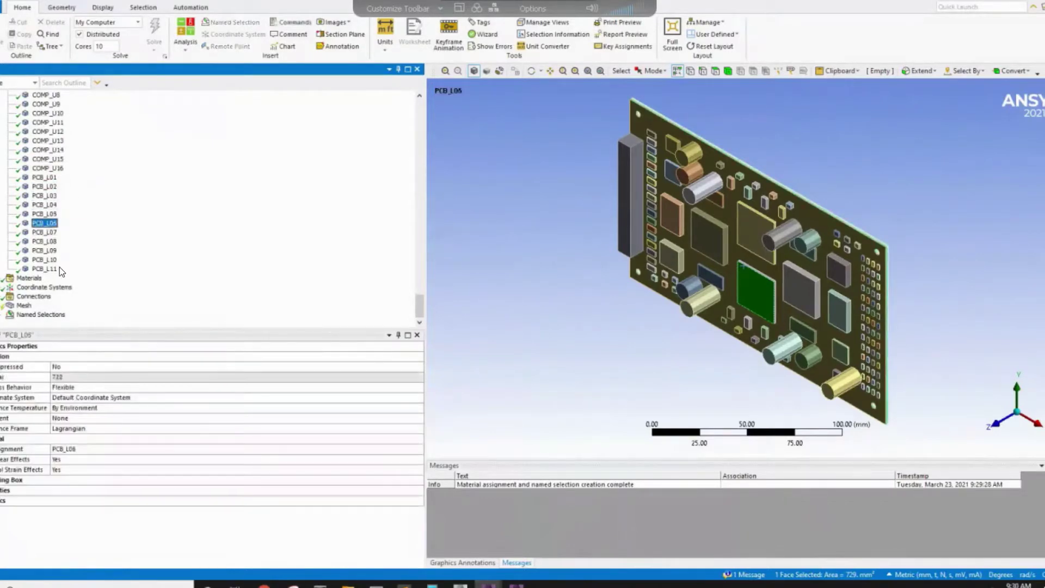
# - Review the assigned materials and the default mesh settings
pyautogui.click(3, 278)
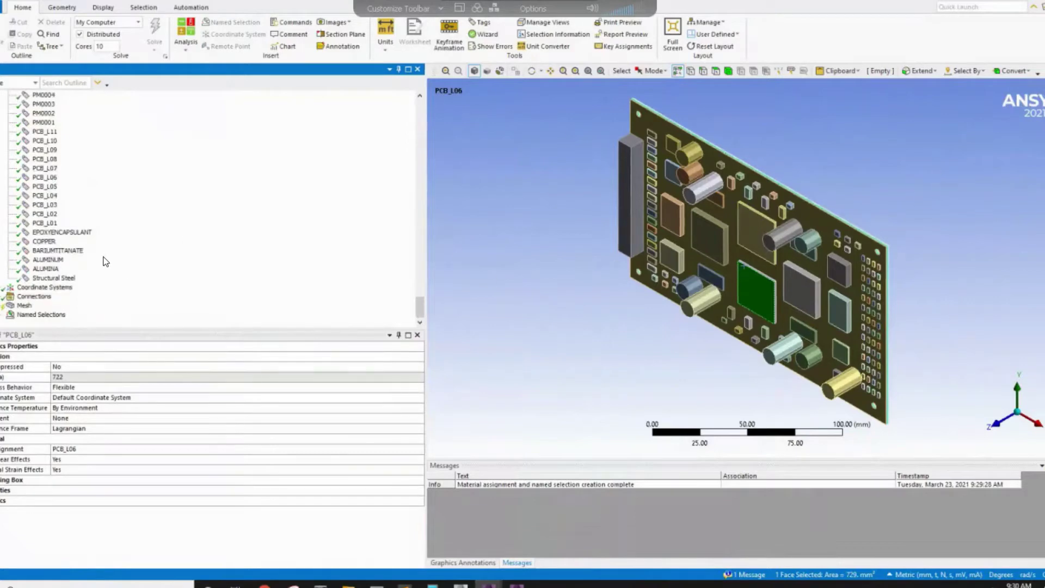
pyautogui.click(27, 306)
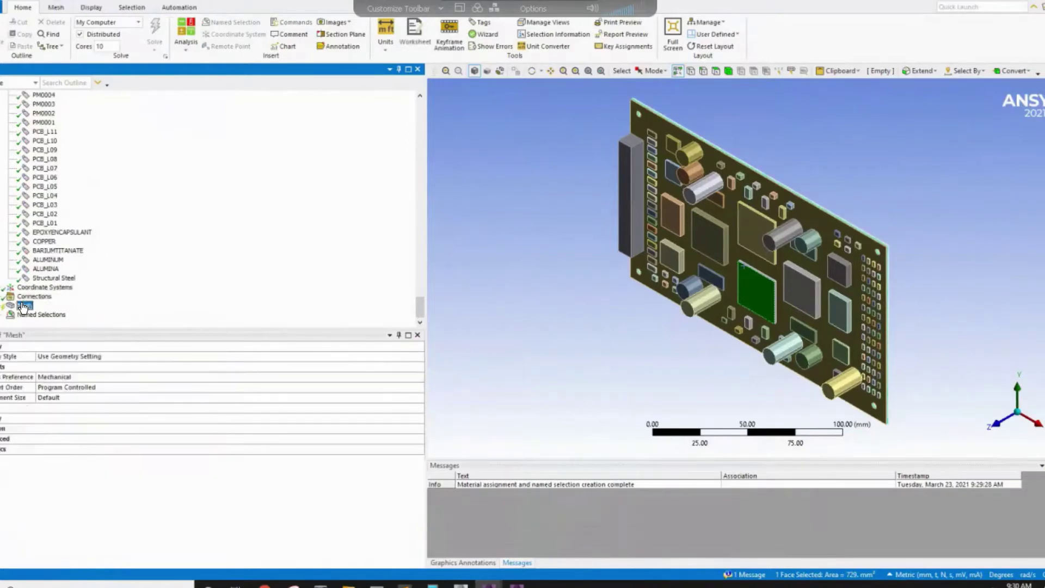
pyautogui.click(505, 225)
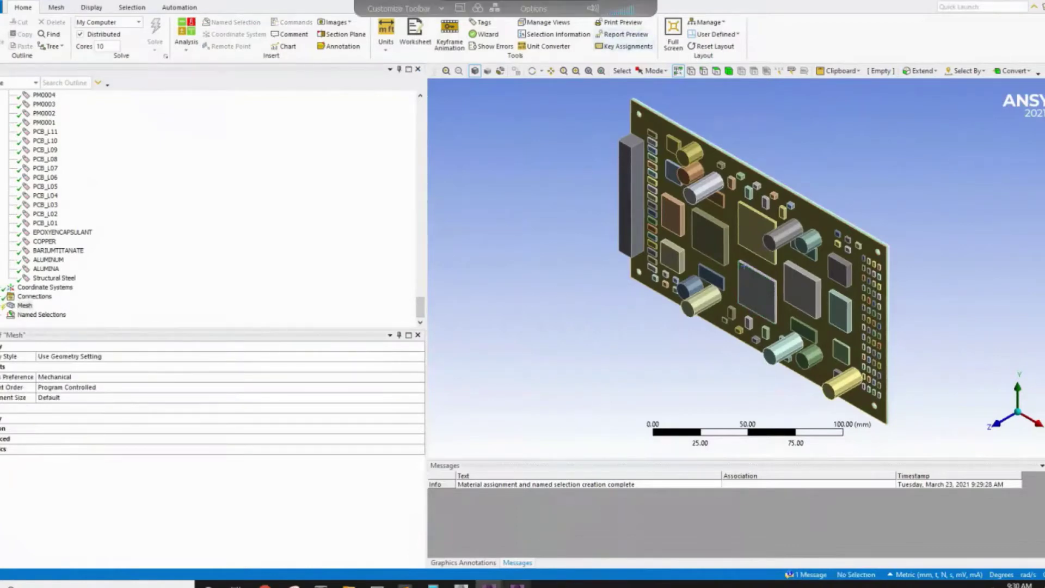
# - In Sherlock, export the copper-01.odb trace model and review it in the Trace Viewer
pyautogui.hotkey('alt', 'Tab')
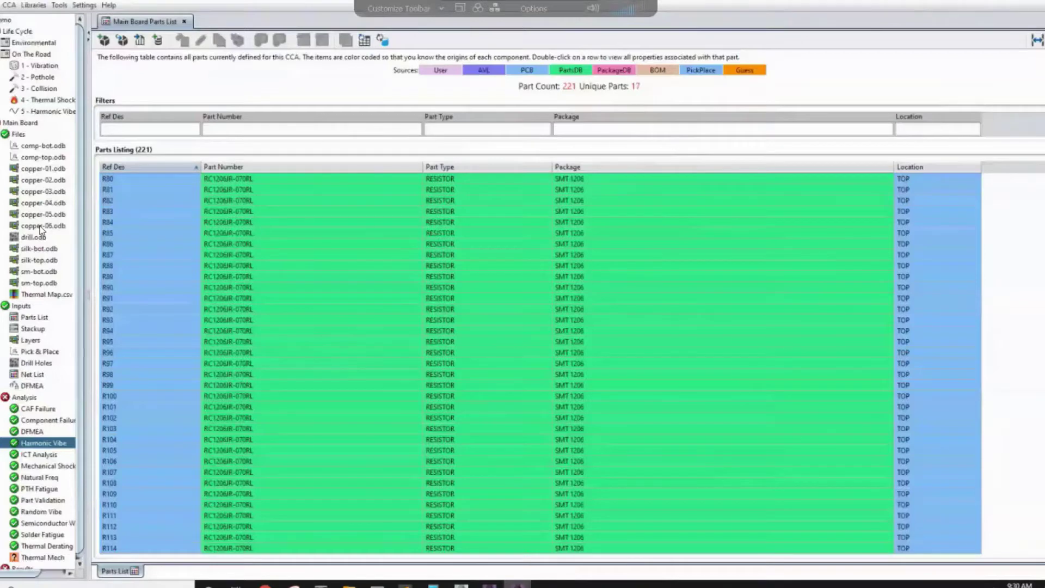
pyautogui.click(41, 167)
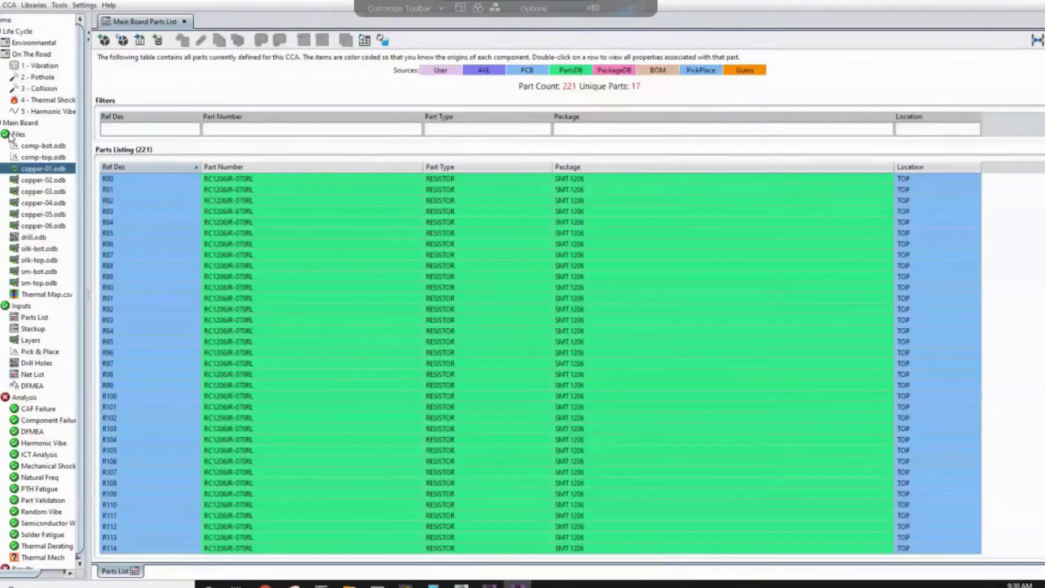
pyautogui.rightClick(35, 171)
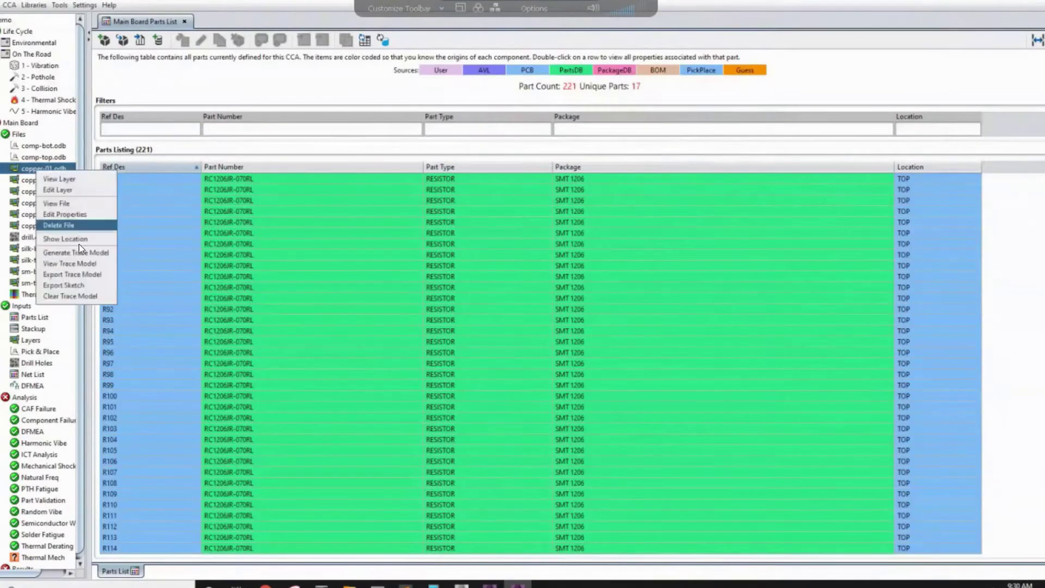
pyautogui.click(75, 276)
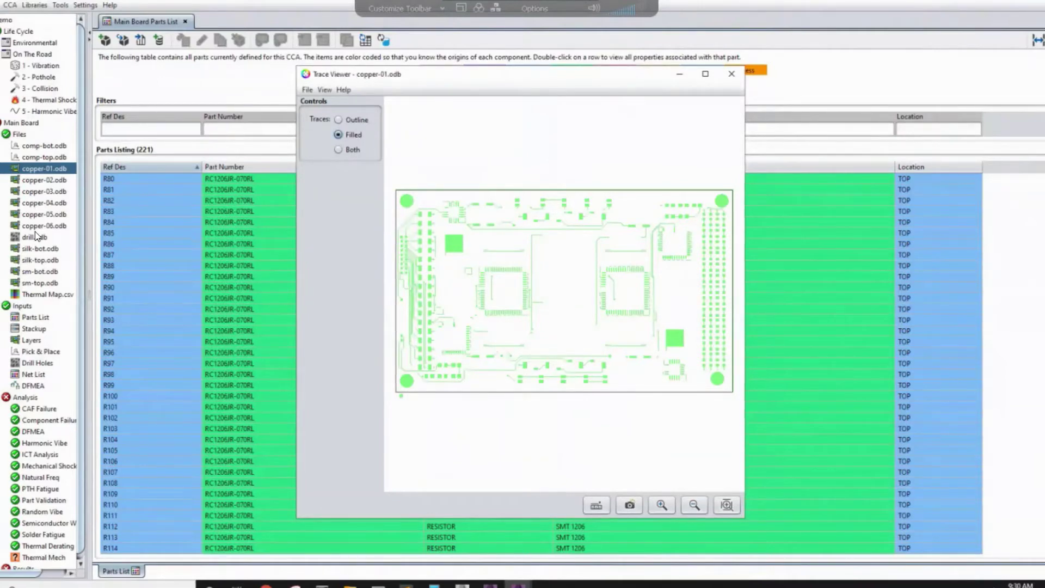
pyautogui.click(43, 203)
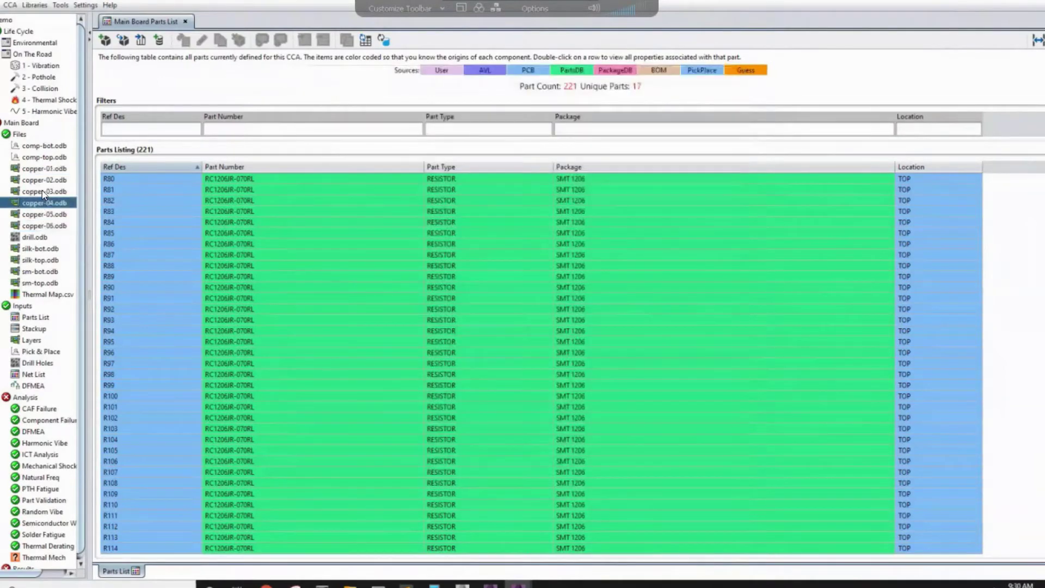
pyautogui.click(42, 192)
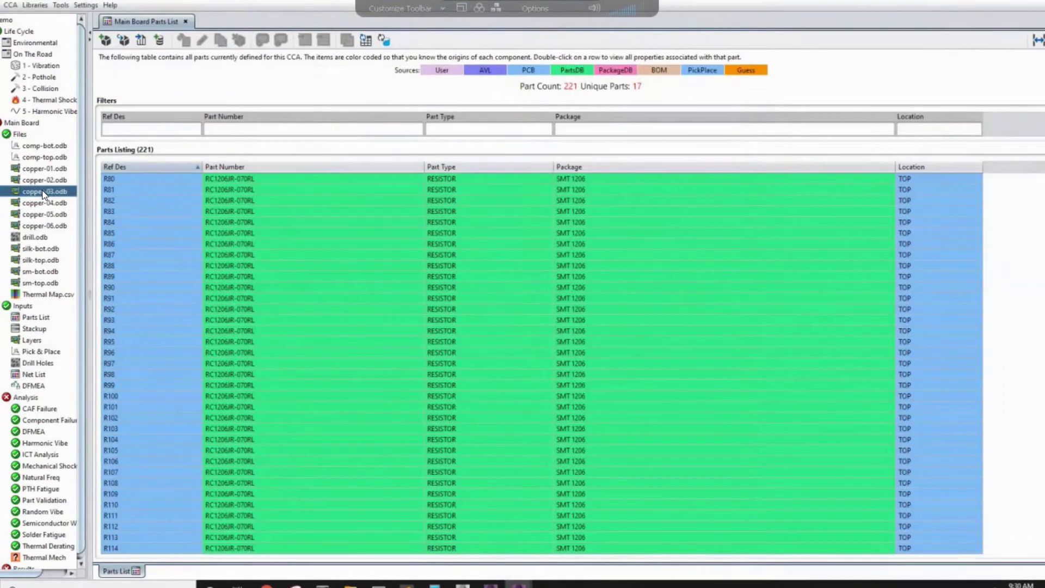
pyautogui.click(37, 170)
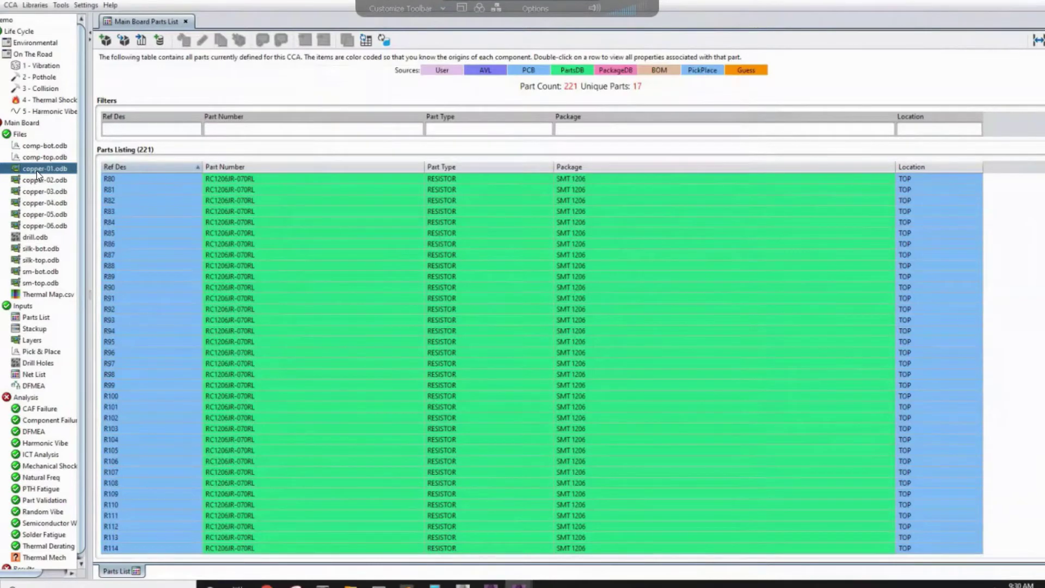
pyautogui.rightClick(37, 171)
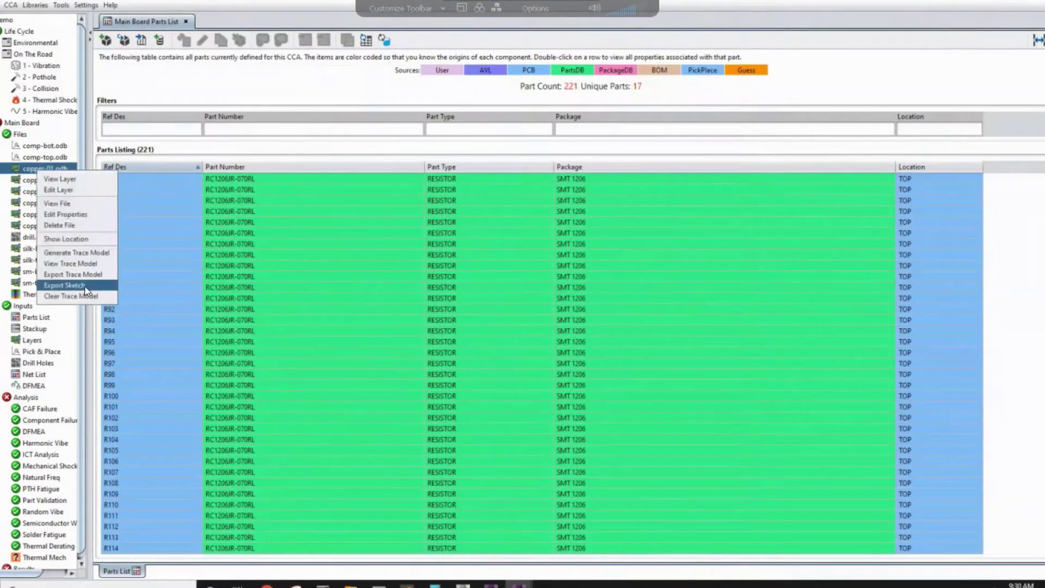
pyautogui.click(79, 255)
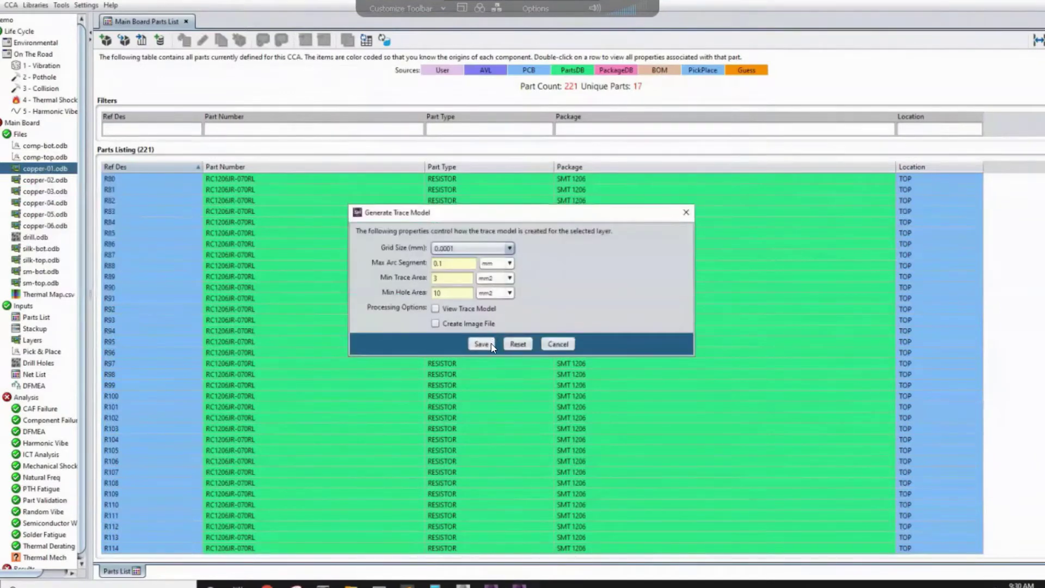
pyautogui.click(558, 346)
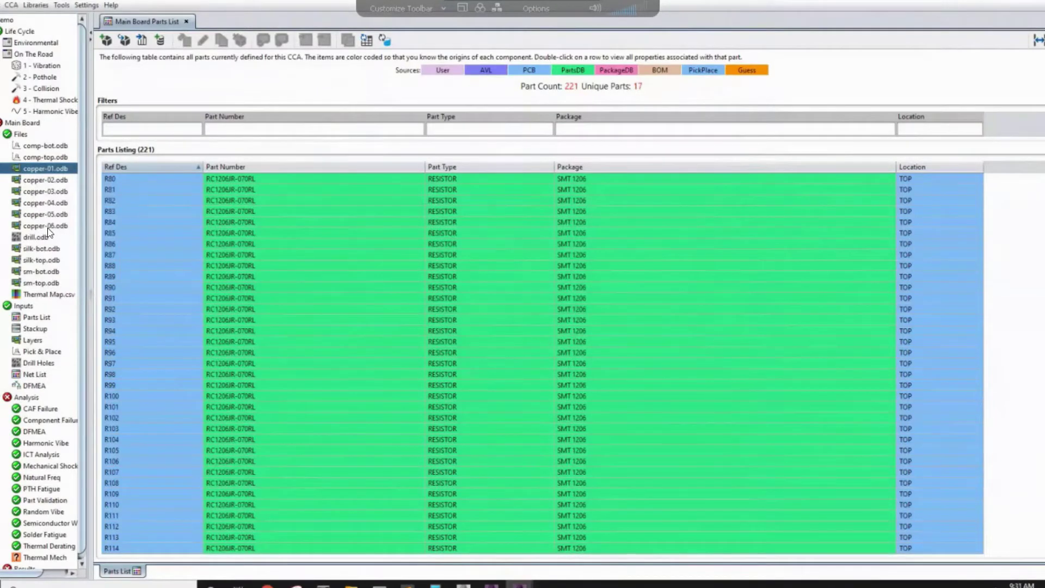
pyautogui.scroll(-1, 70, 386)
pyautogui.click(41, 416)
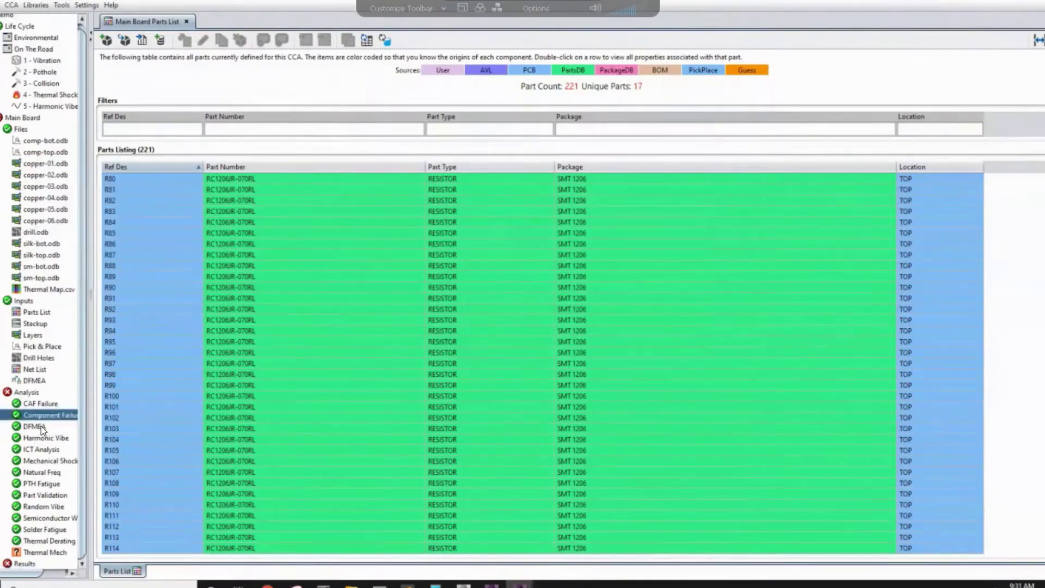
pyautogui.rightClick(41, 416)
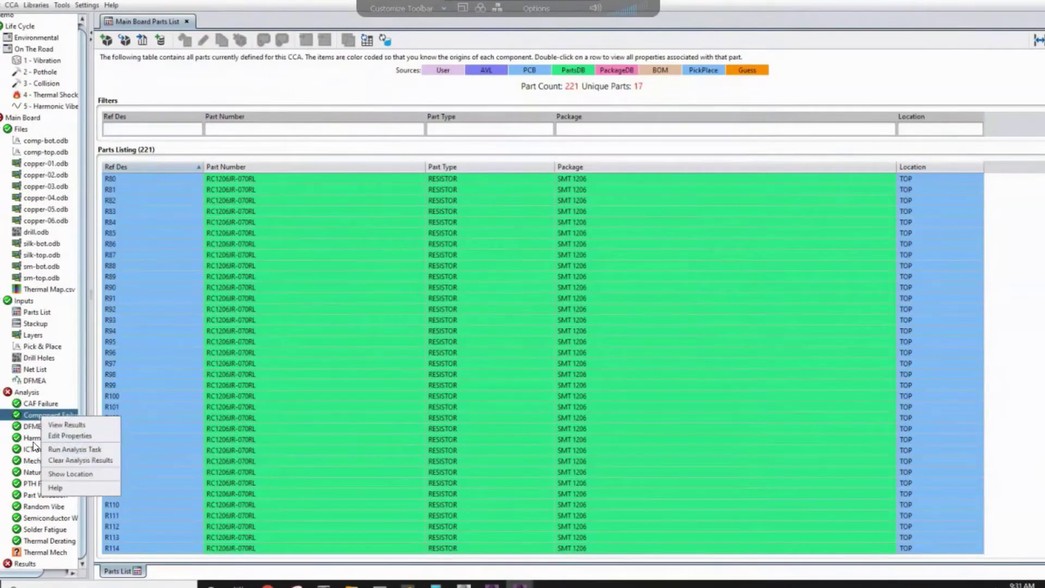
pyautogui.rightClick(34, 439)
pyautogui.click(34, 440)
pyautogui.rightClick(34, 439)
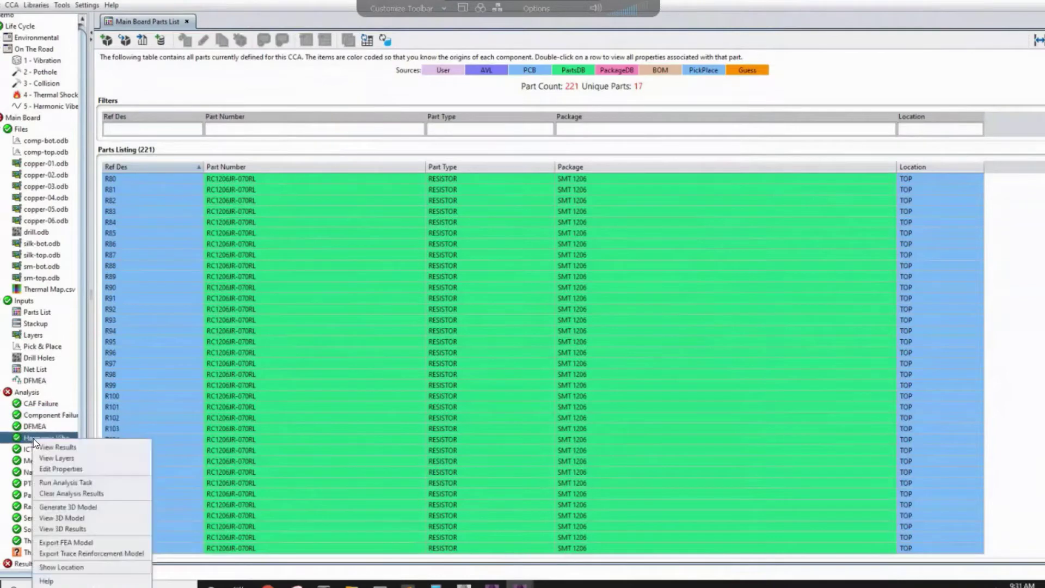
pyautogui.click(96, 554)
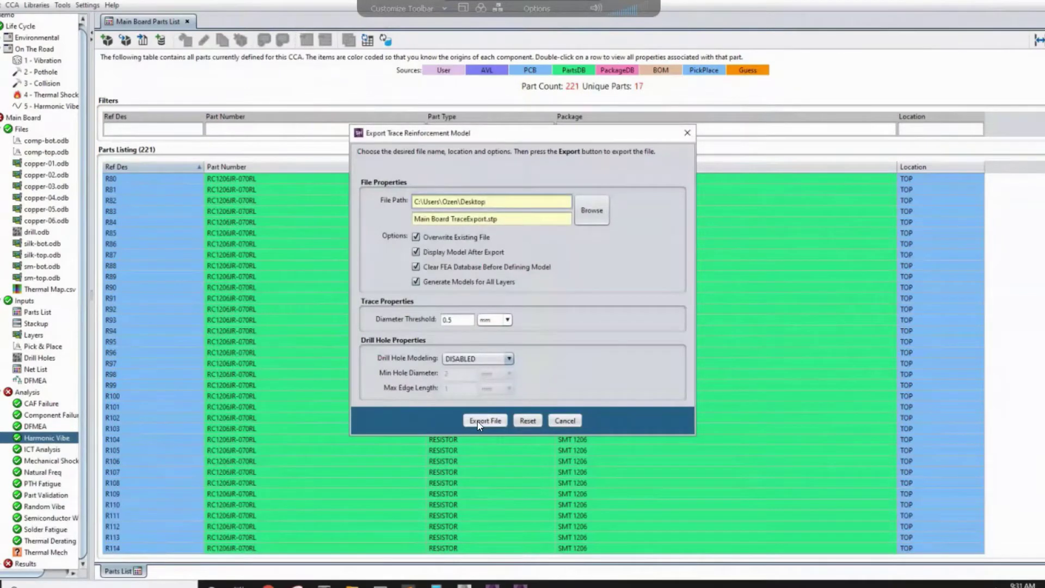
pyautogui.click(565, 421)
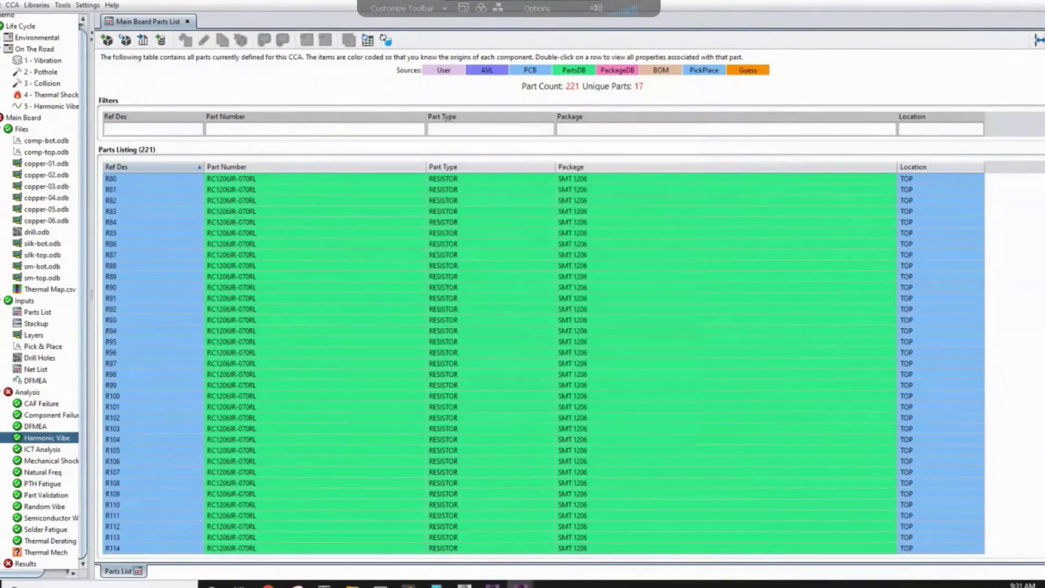
# - Add a standalone Mechanical Model system D to the Workbench schematic
pyautogui.click(488, 554)
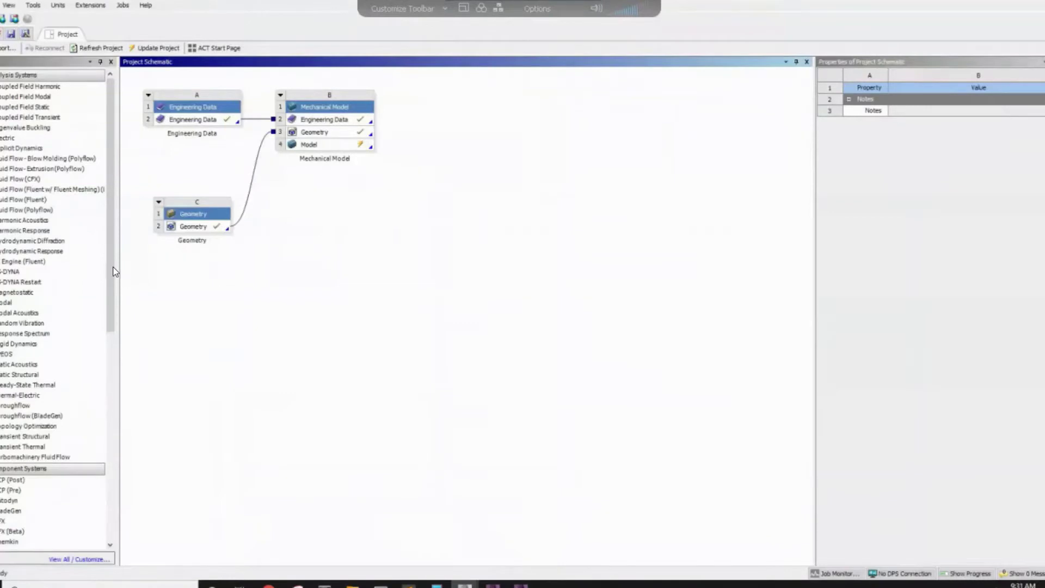
pyautogui.moveTo(109, 330); pyautogui.dragTo(108, 381)
pyautogui.scroll(-4, 107, 389)
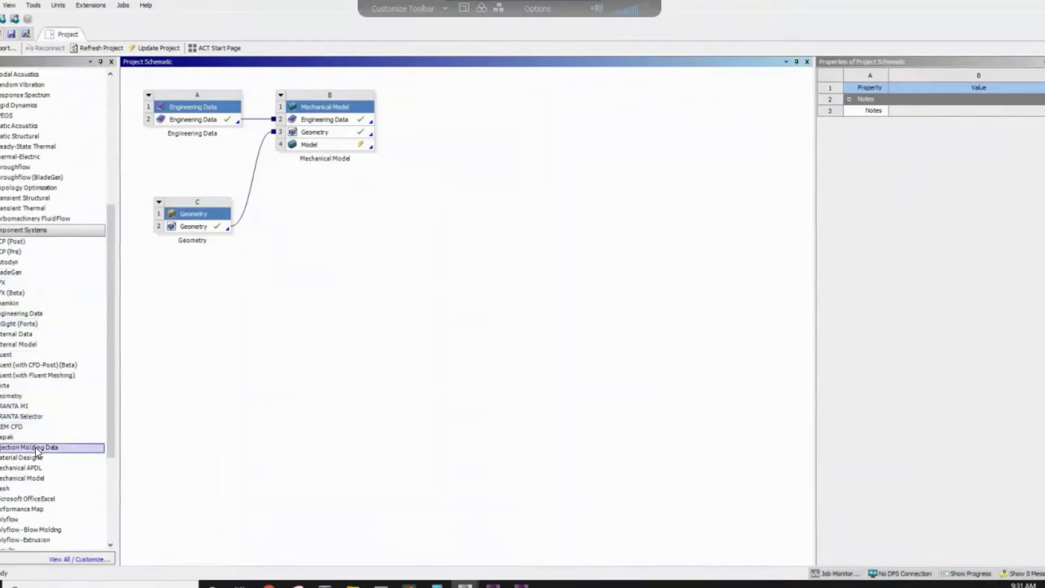
pyautogui.scroll(-1, 27, 457)
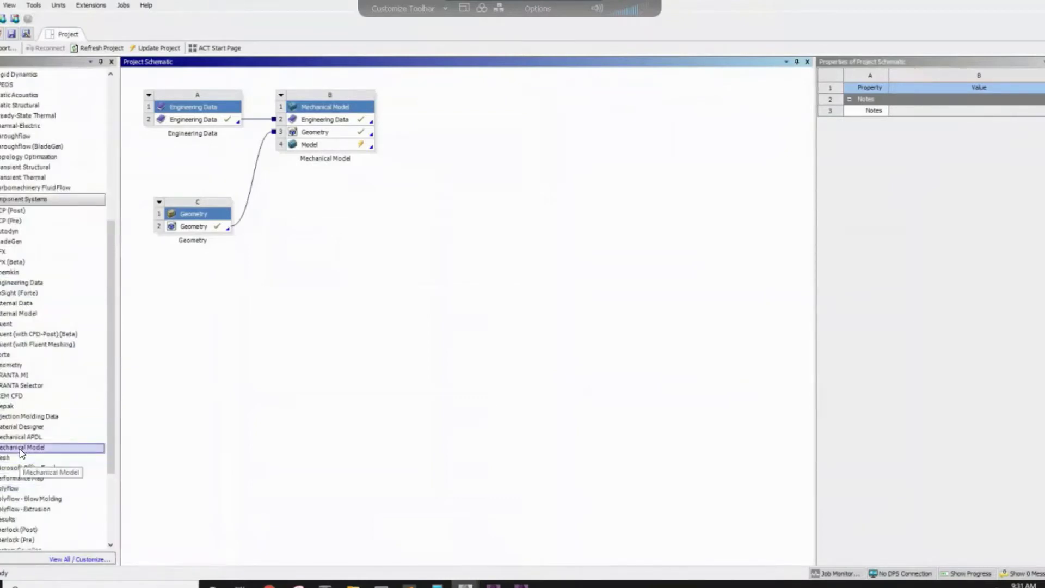
pyautogui.moveTo(20, 448); pyautogui.dragTo(315, 236)
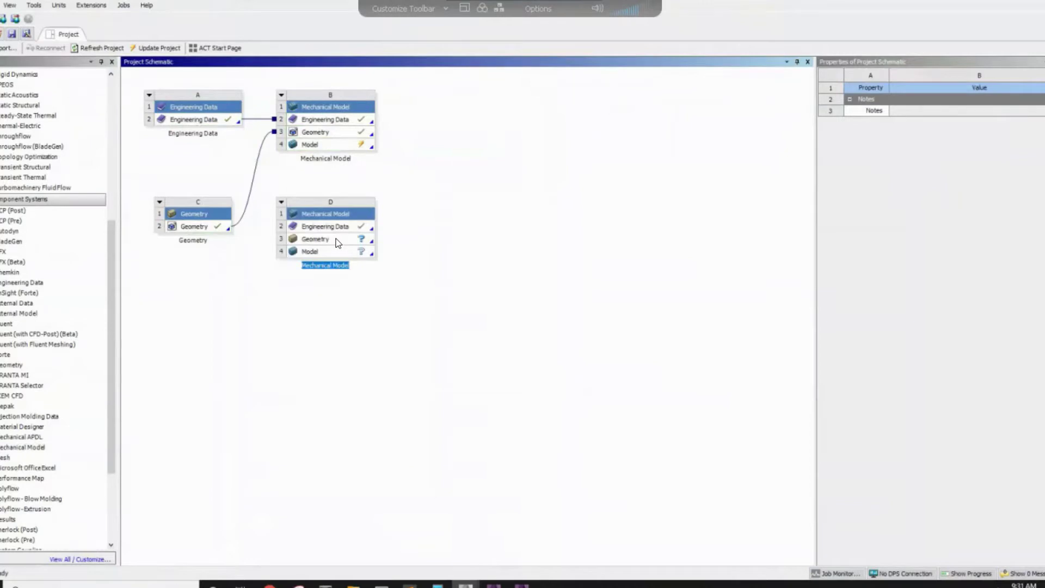
pyautogui.press('Return')
# - Import TraceExport.stp as system D's geometry and open it in SpaceClaim
pyautogui.rightClick(335, 239)
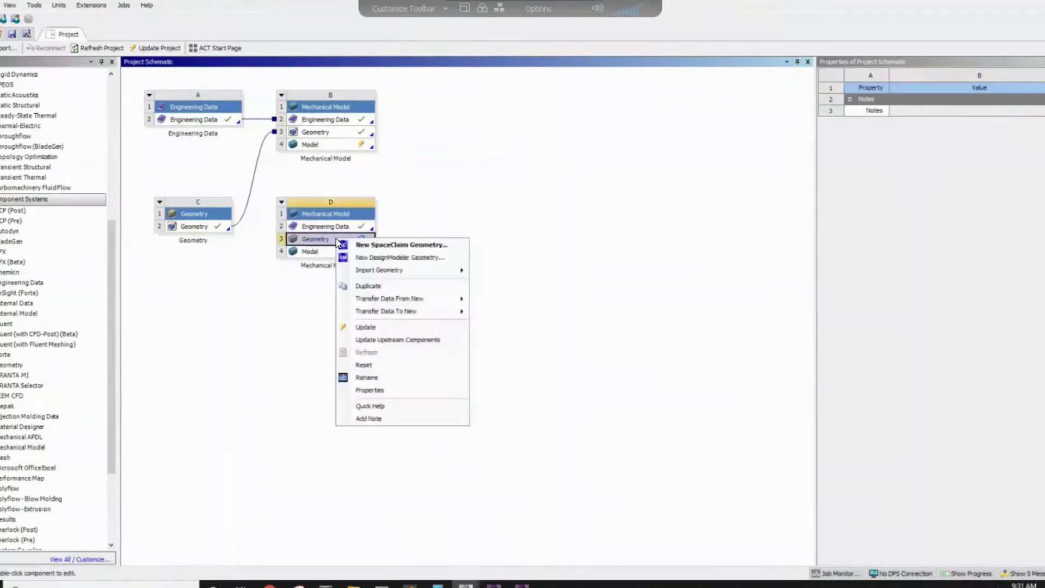
pyautogui.moveTo(404, 268)
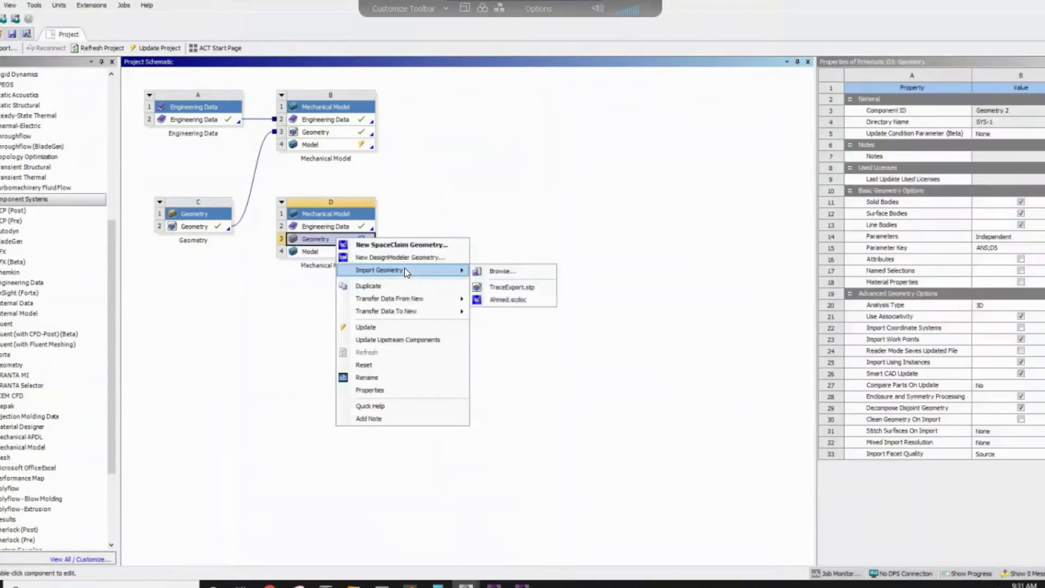
pyautogui.click(533, 289)
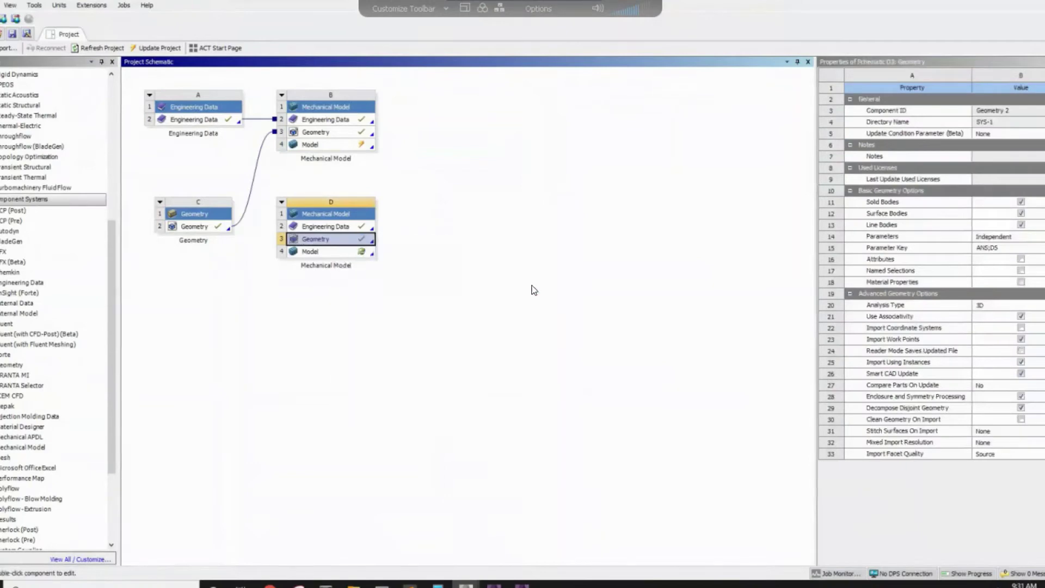
pyautogui.doubleClick(340, 240)
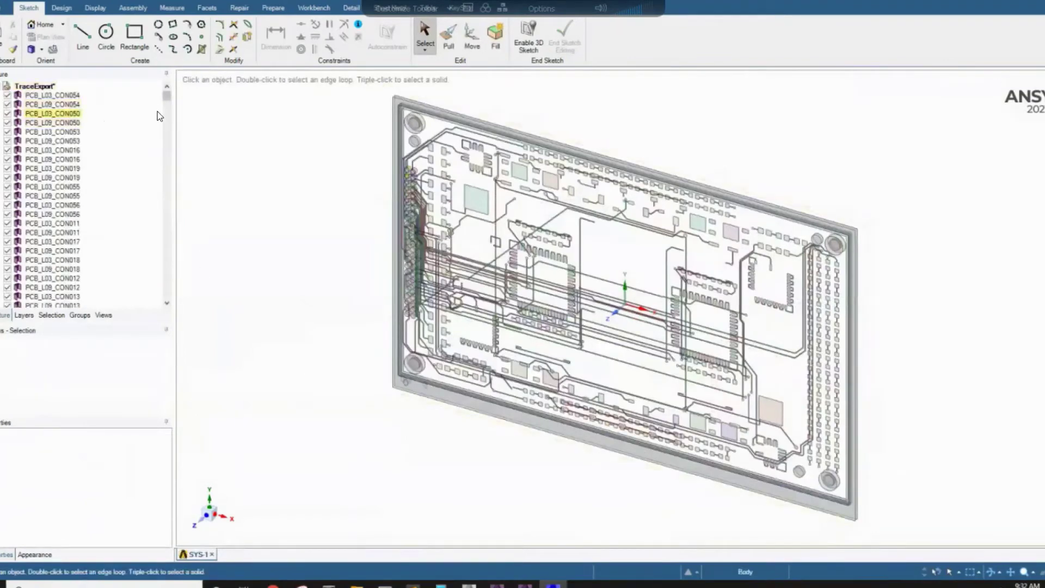
# - View the board in plan and edge-on with the orientation triad, ending top-down
pyautogui.click(167, 123)
pyautogui.scroll(-15, 169, 240)
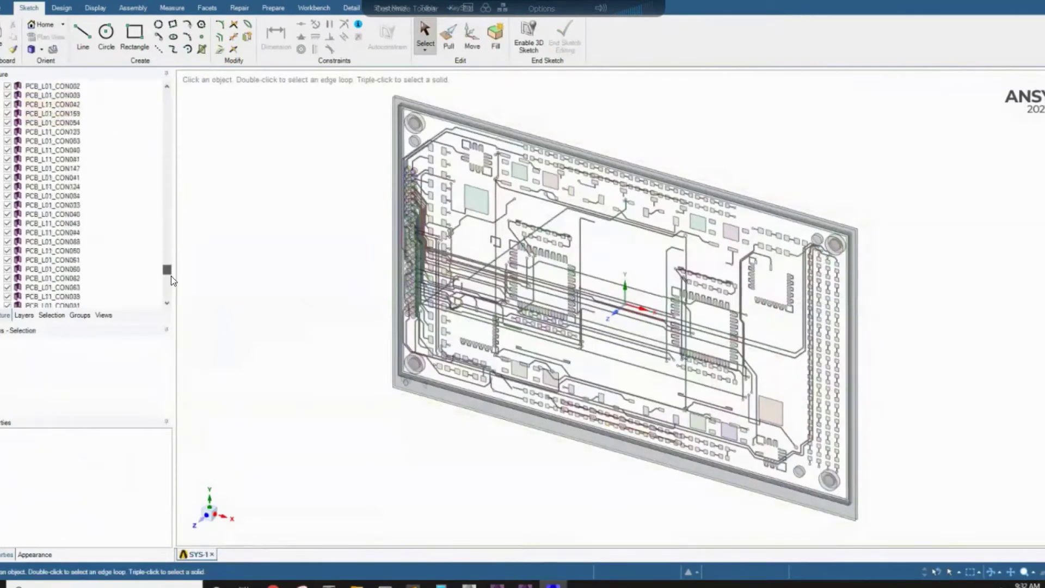
pyautogui.scroll(12, 163, 256)
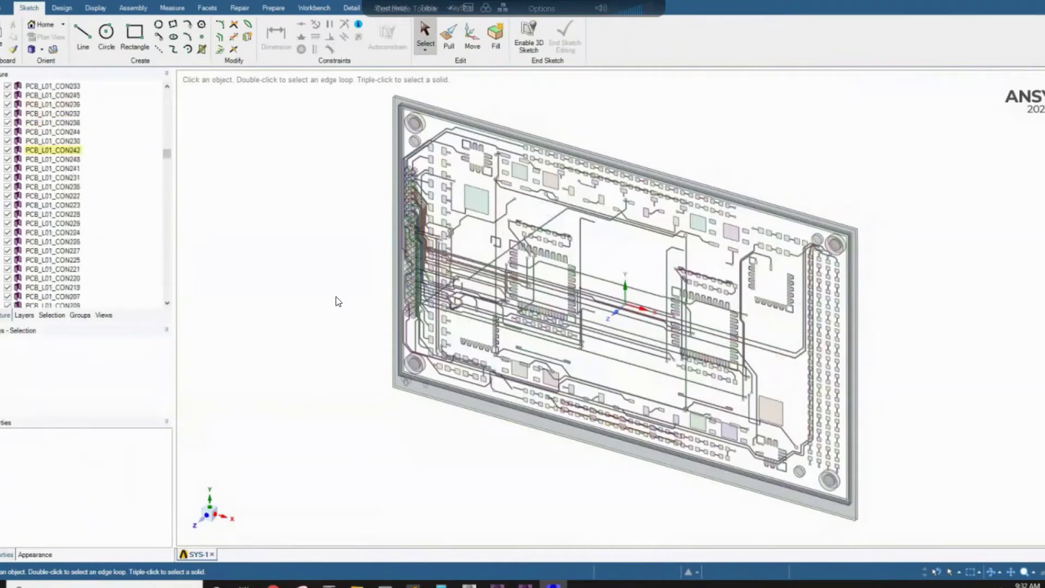
pyautogui.click(207, 517)
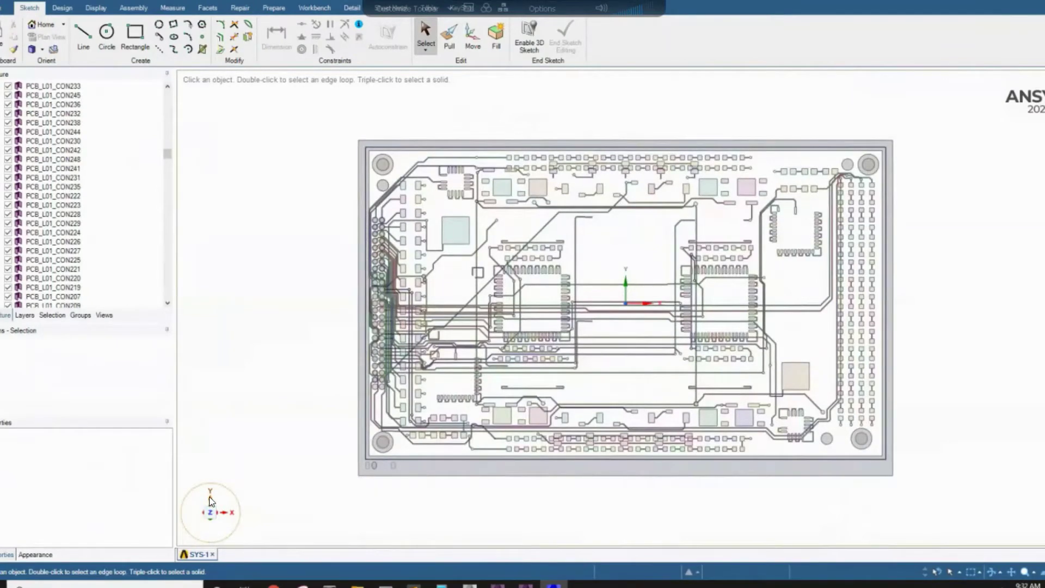
pyautogui.click(210, 499)
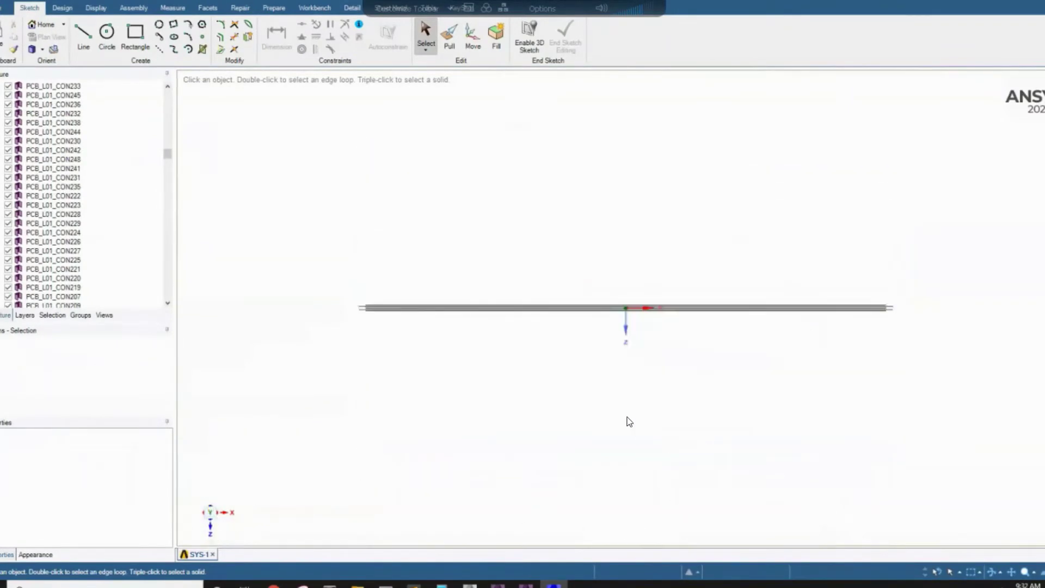
pyautogui.scroll(5, 622, 402)
pyautogui.scroll(-2, 605, 343)
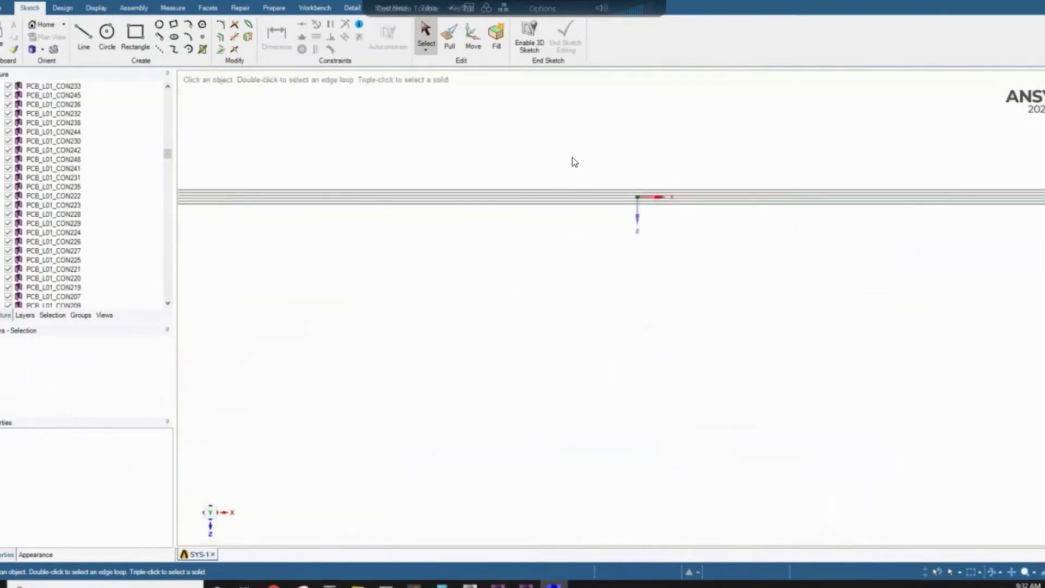
pyautogui.scroll(4, 573, 156)
pyautogui.scroll(-4, 287, 495)
pyautogui.click(214, 524)
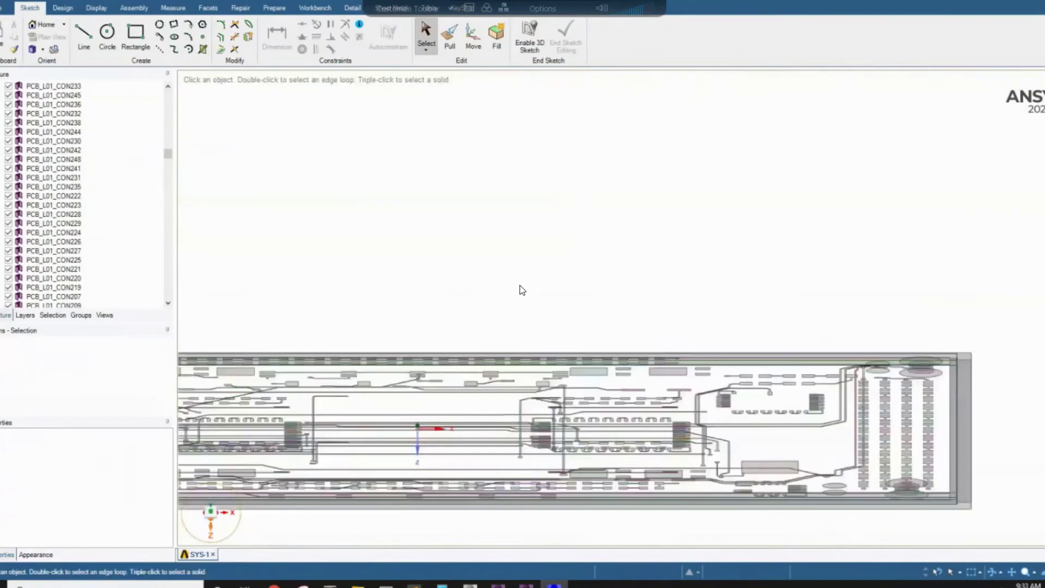
pyautogui.scroll(-6, 589, 274)
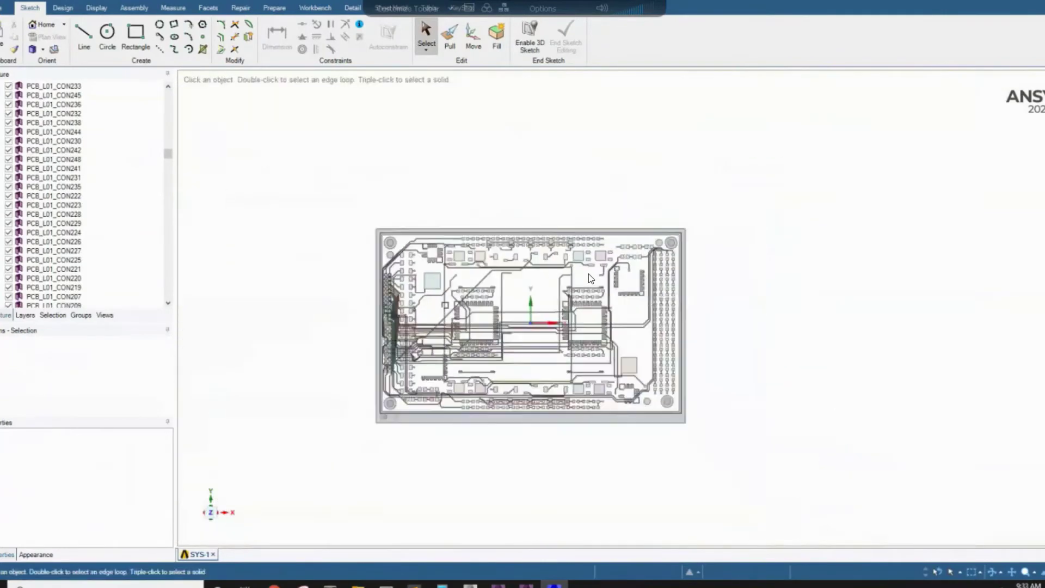
# - Select the board outline body and delete it
pyautogui.scroll(2, 789, 201)
pyautogui.scroll(3, 674, 241)
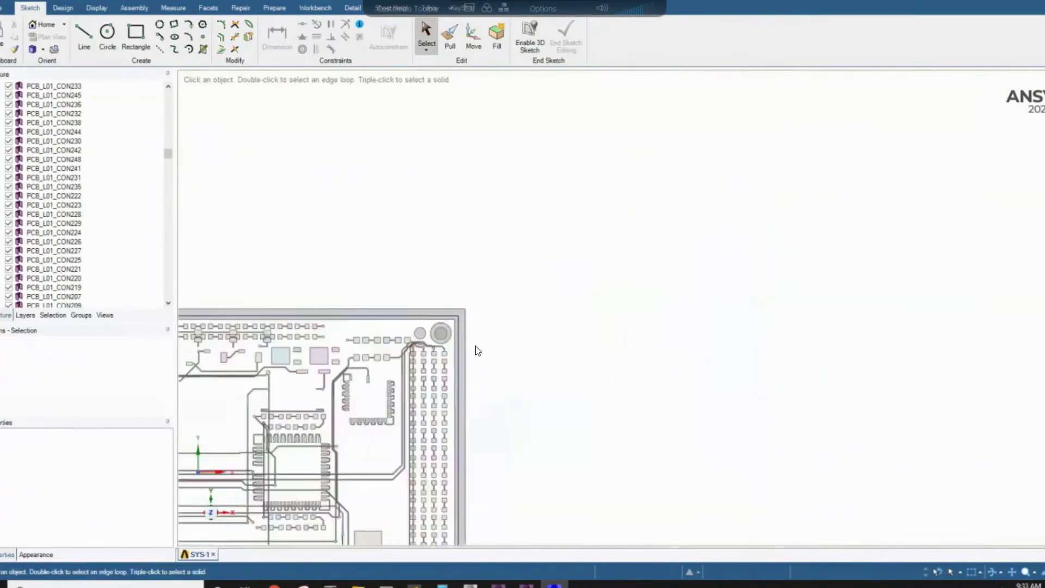
pyautogui.click(444, 308)
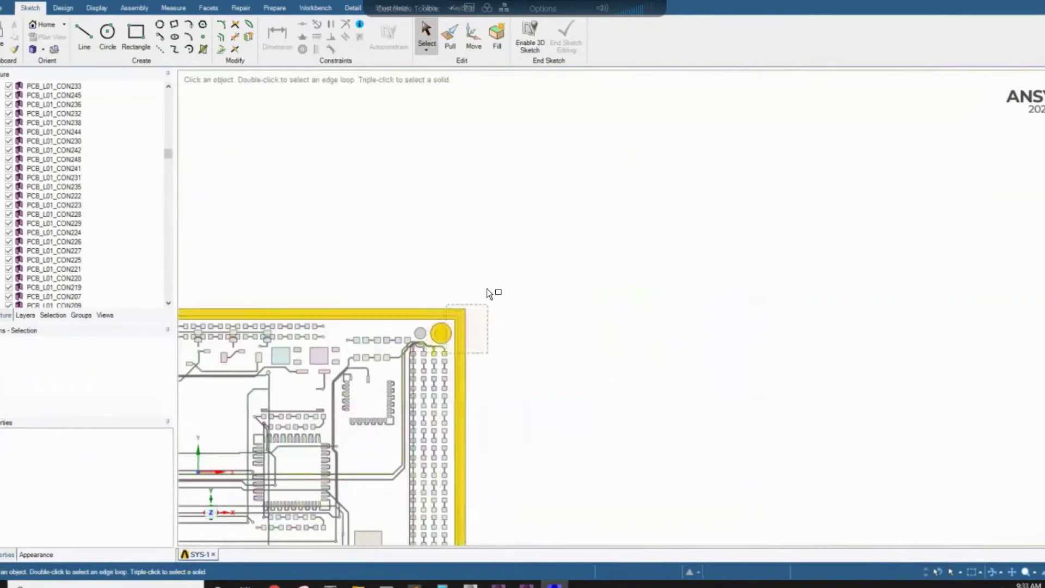
pyautogui.click(500, 308)
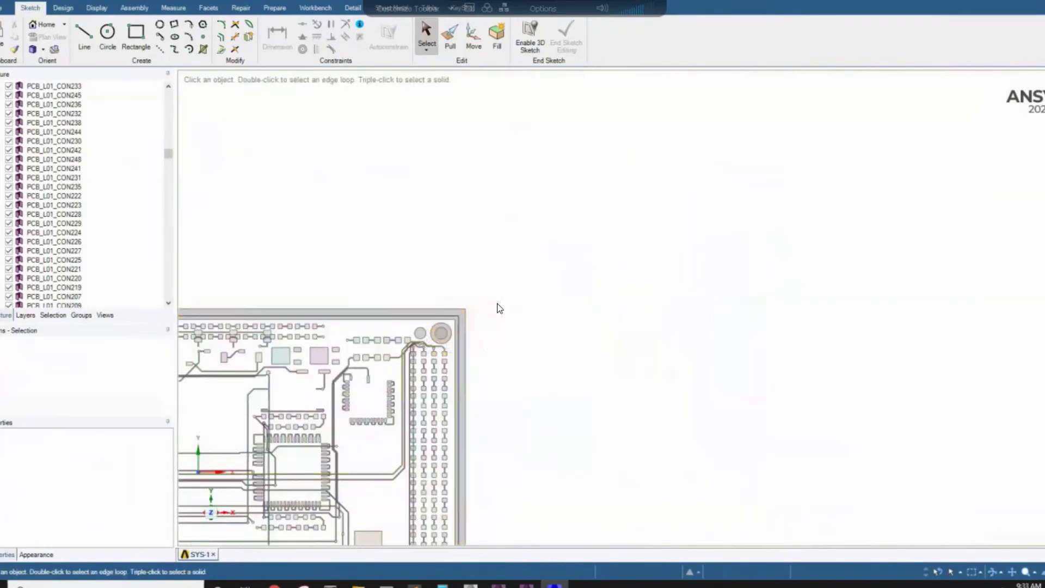
pyautogui.click(432, 297)
pyautogui.press('Delete')
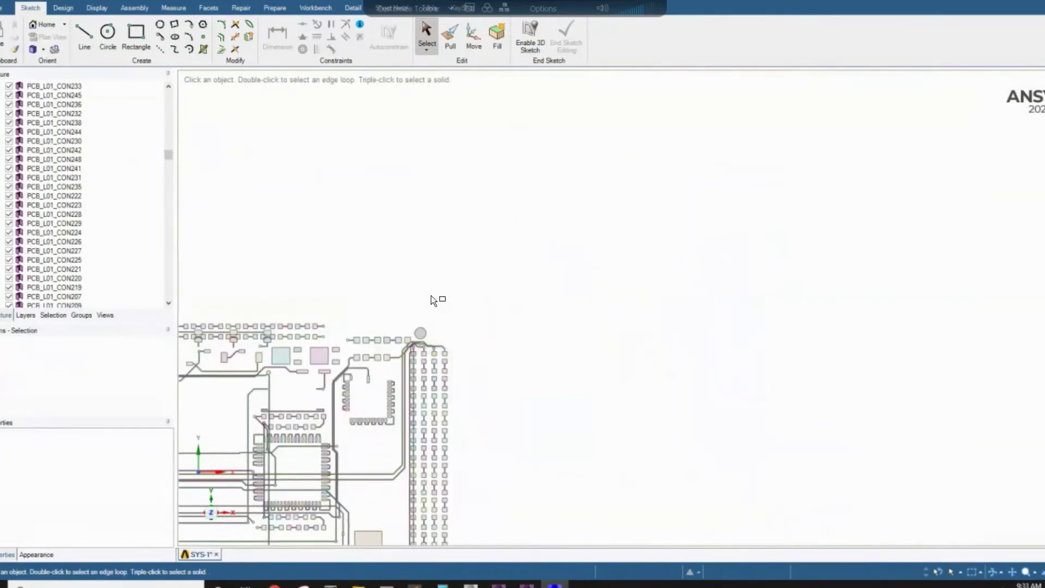
# - Inspect the corner vertex, the 440-edge trace loop and the corner body
pyautogui.scroll(-5, 431, 289)
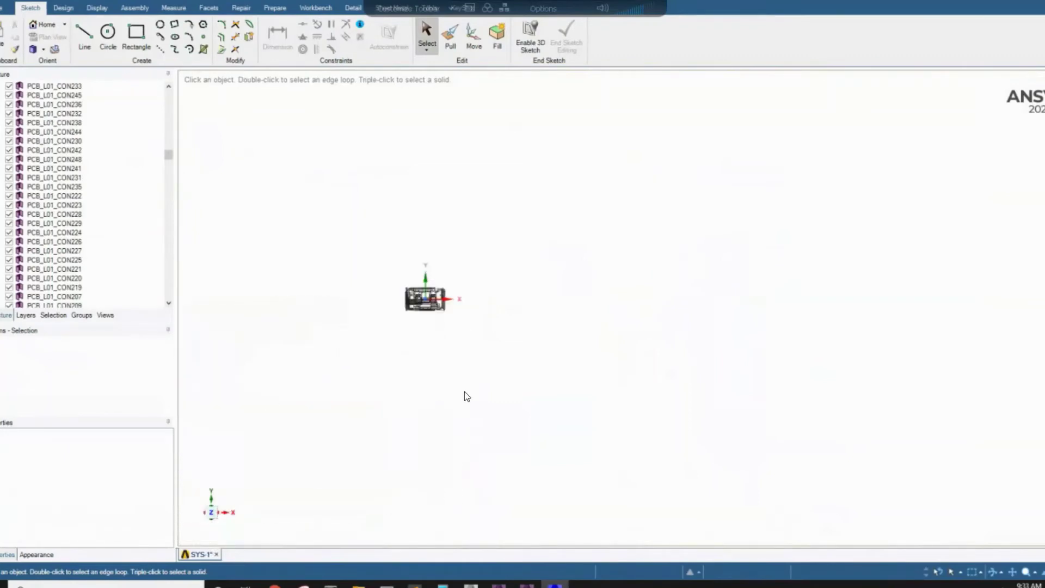
pyautogui.scroll(2, 429, 300)
pyautogui.scroll(4, 460, 347)
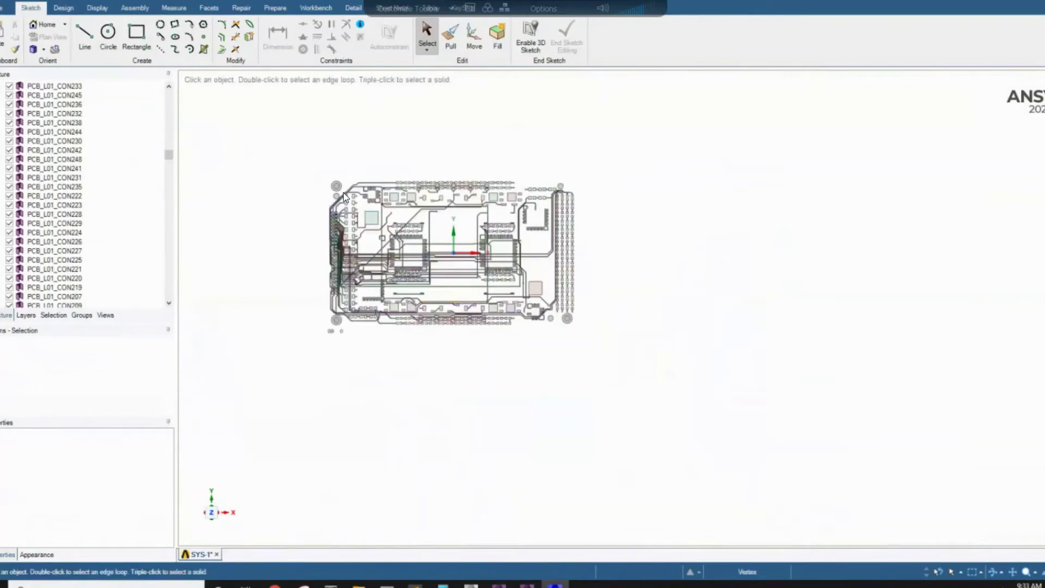
pyautogui.click(340, 188)
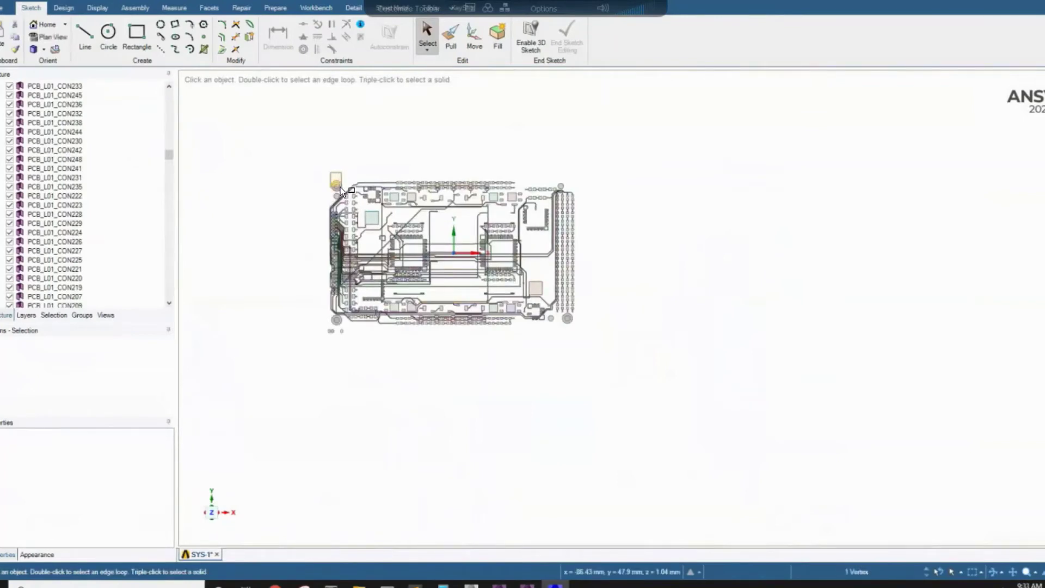
pyautogui.doubleClick(341, 188)
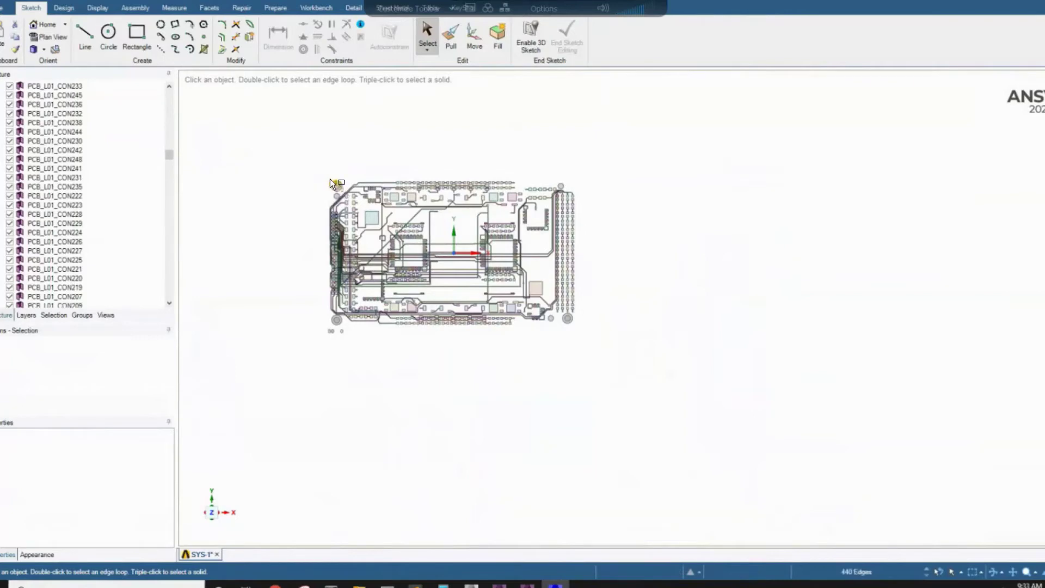
pyautogui.click(330, 179)
pyautogui.click(330, 179)
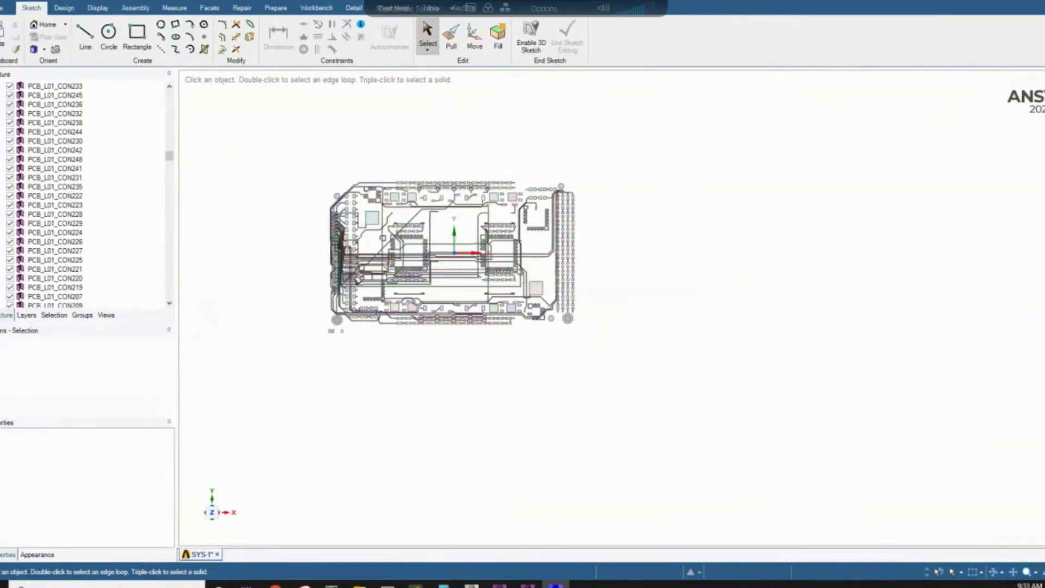
# - Back in Workbench, launch Mechanical from system D's Model cell (D4)
pyautogui.hotkey('alt', 'Tab')
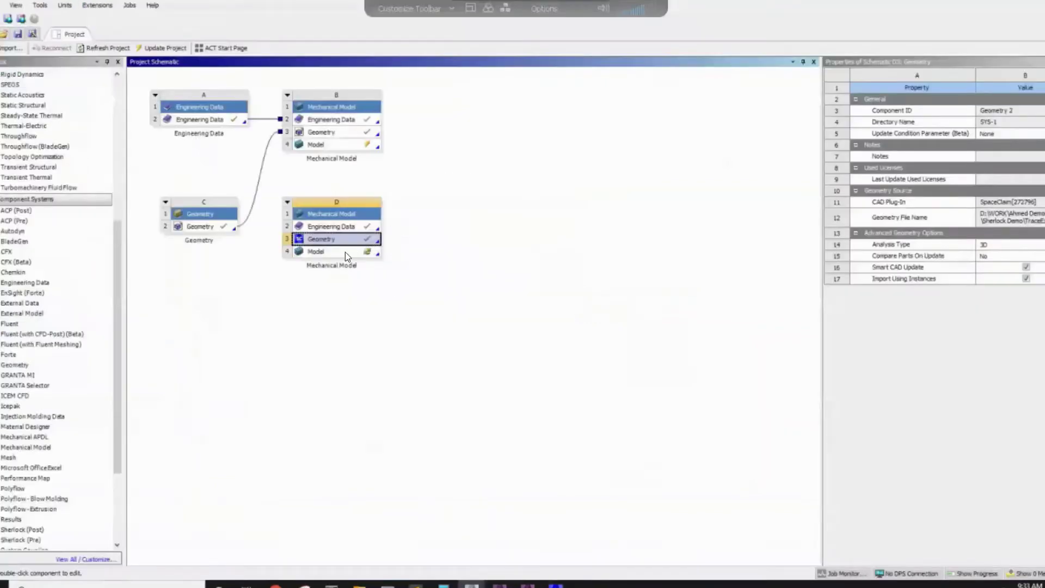
pyautogui.doubleClick(345, 253)
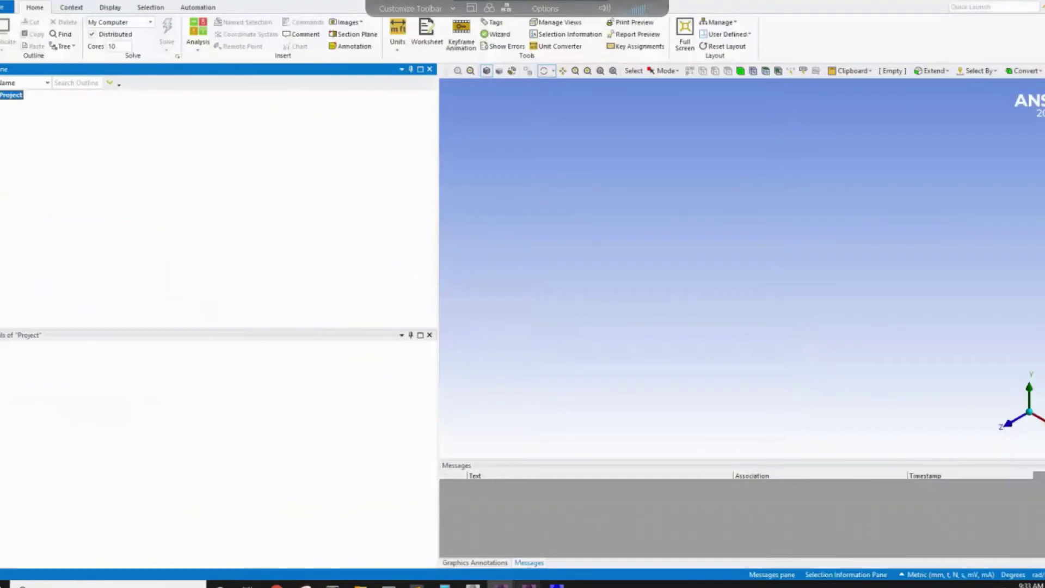
# - Bring the B: Mechanical Model window forward and zoom into the board's layered corner
pyautogui.click(501, 583)
pyautogui.click(644, 547)
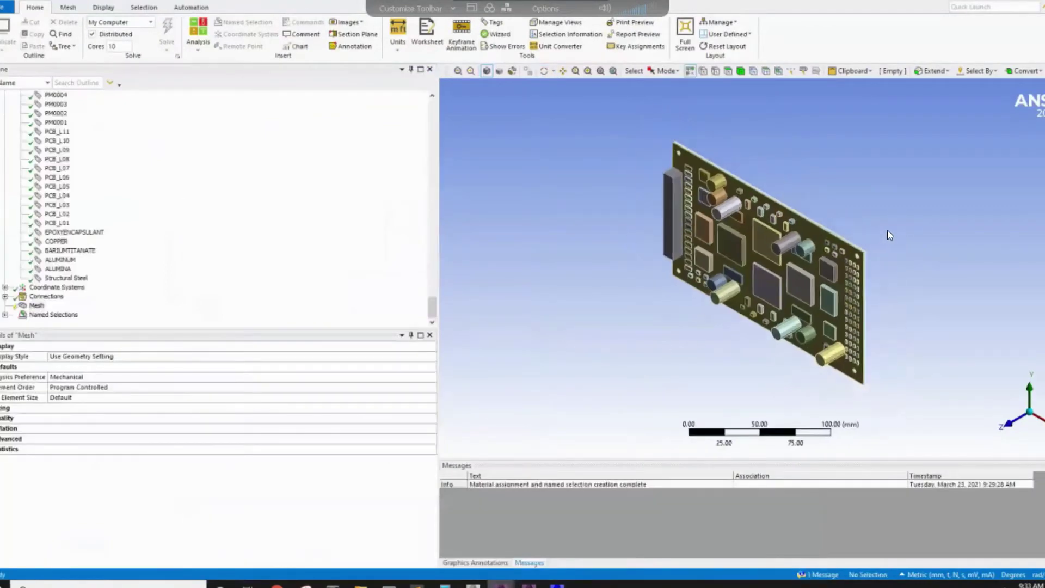
pyautogui.moveTo(885, 230); pyautogui.dragTo(849, 268, button='right')
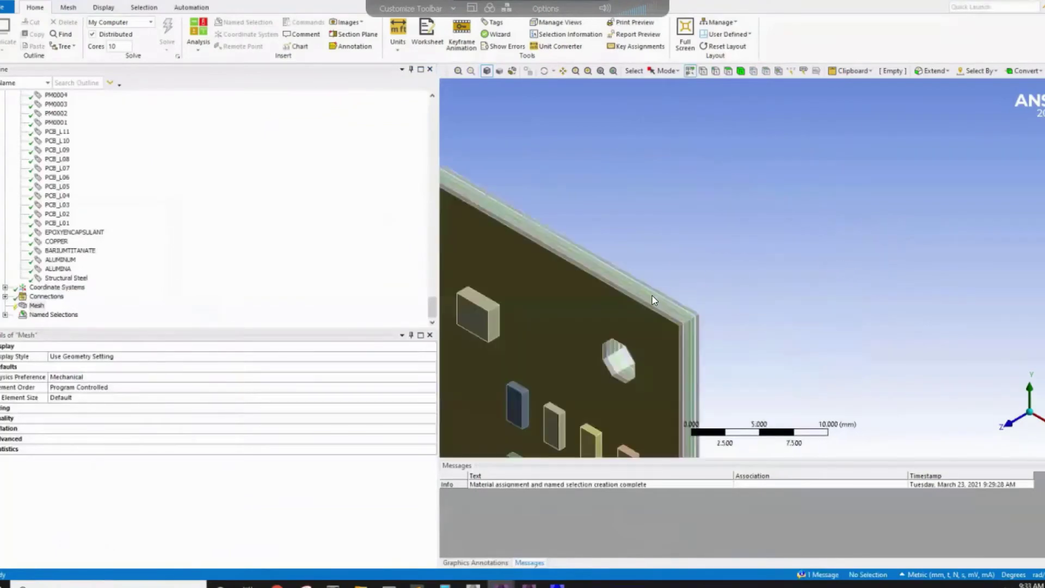
pyautogui.moveTo(649, 298); pyautogui.dragTo(736, 354, button='right')
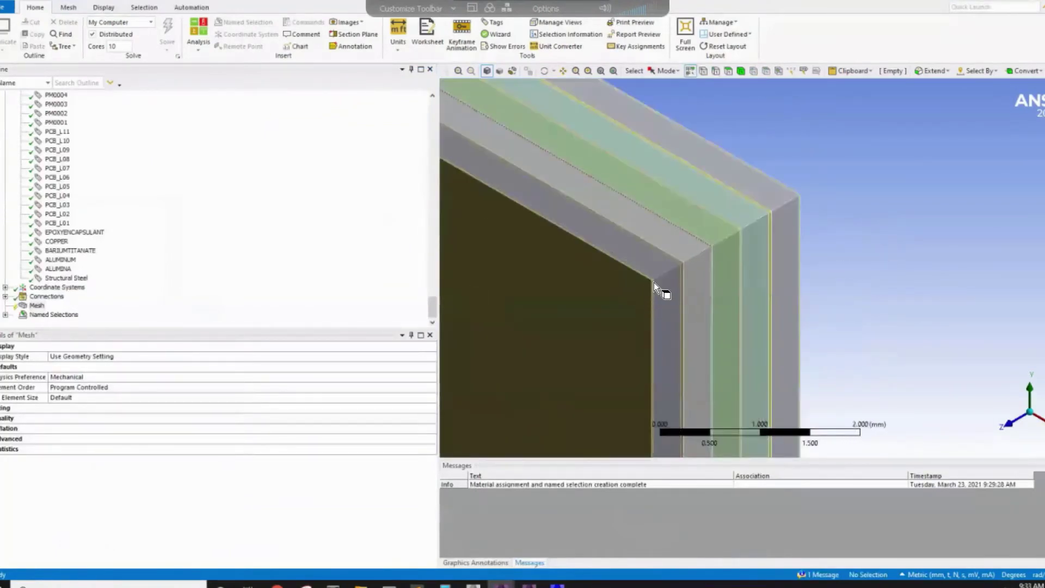
pyautogui.moveTo(591, 180); pyautogui.dragTo(825, 328, button='right')
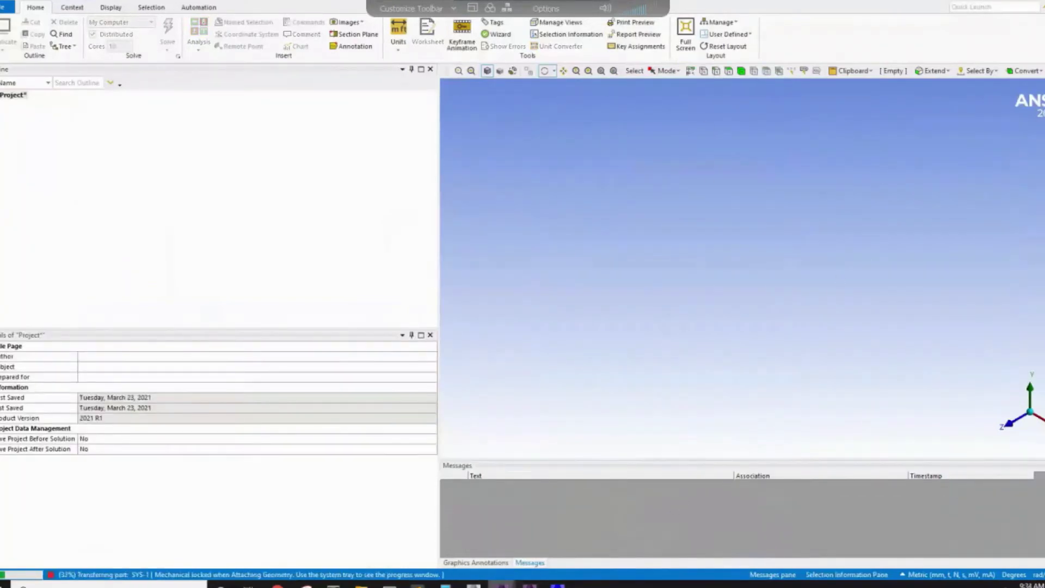
pyautogui.moveTo(502, 582)
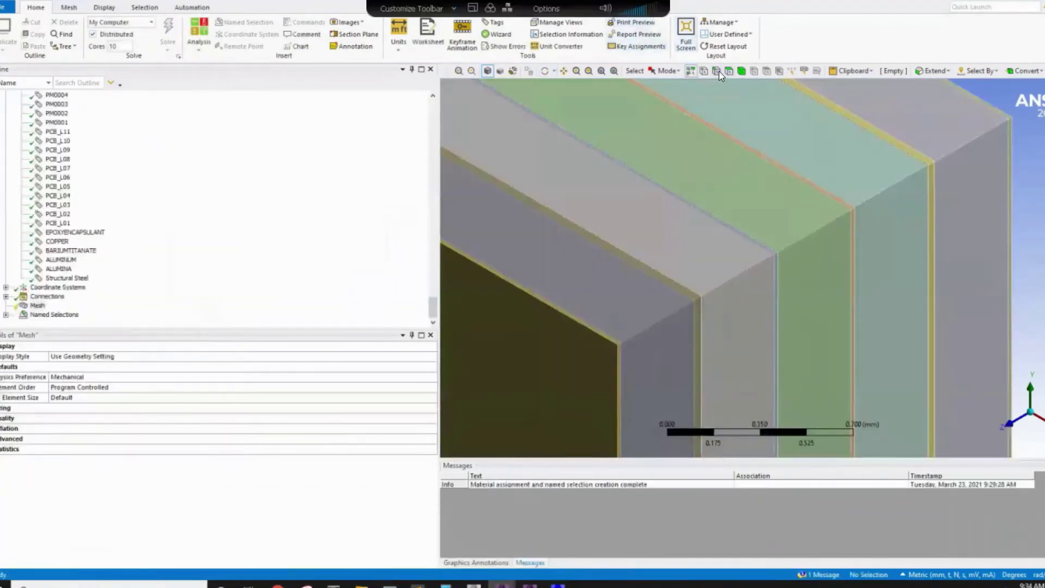
pyautogui.click(718, 71)
pyautogui.moveTo(584, 344); pyautogui.dragTo(649, 361)
# - Measure a 1.778e-002 mm PCB_L01 edge and a 190.32 mm PCB_L03 edge
pyautogui.click(795, 191)
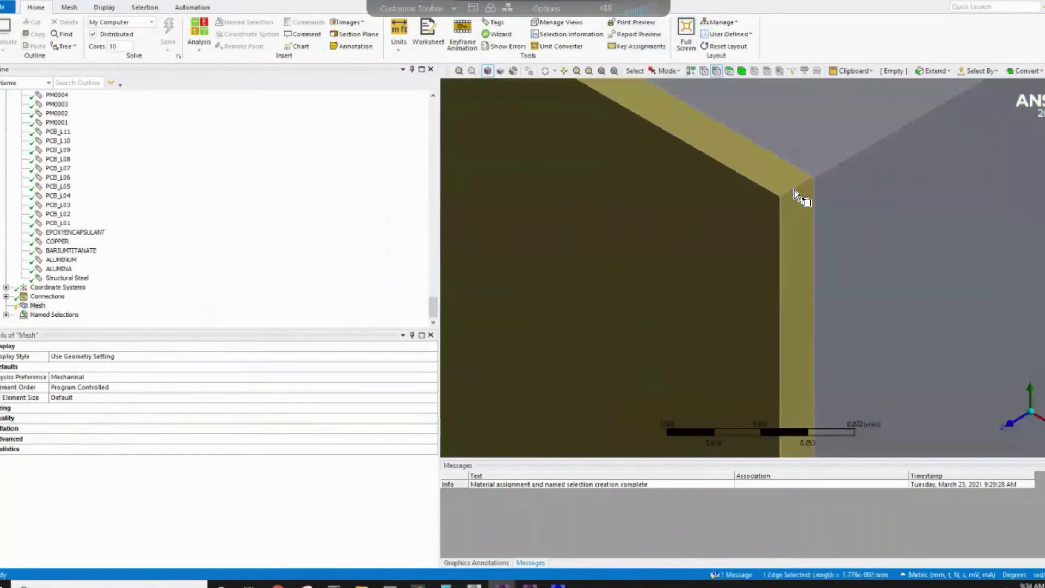
pyautogui.click(864, 575)
pyautogui.scroll(2, 887, 250)
pyautogui.scroll(-5, 897, 269)
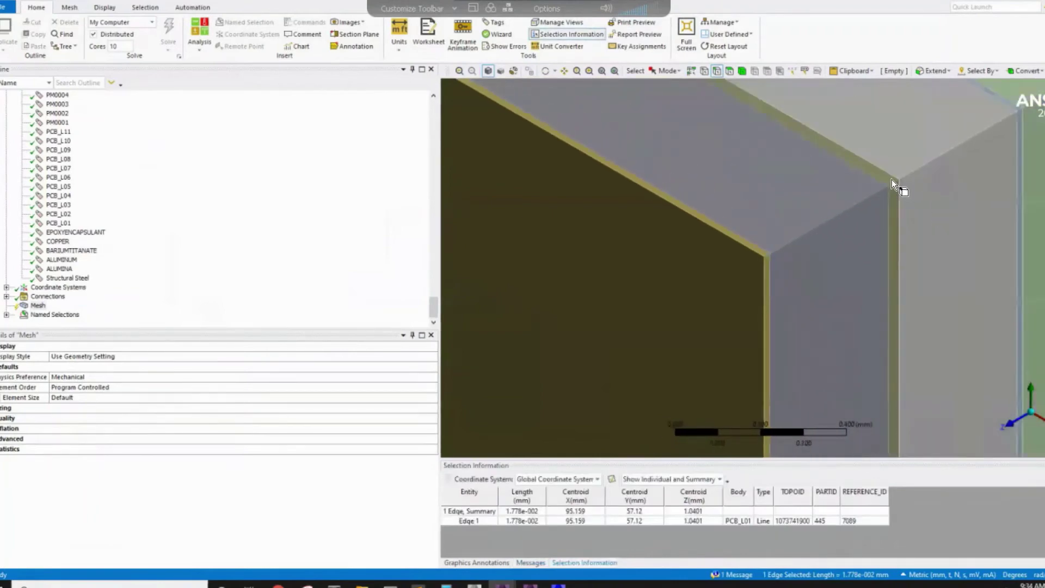
pyautogui.click(896, 185)
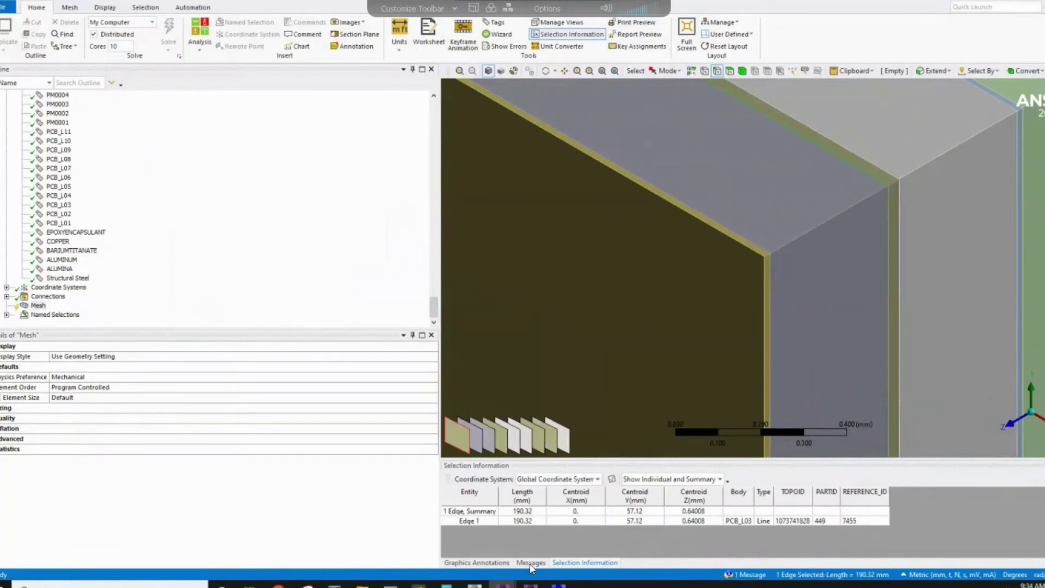
# - In the new Mechanical model, inspect trace body SYS-1\PCB_L03_CON054, showing 0 mm thickness, and scroll through the trace list
pyautogui.moveTo(502, 585)
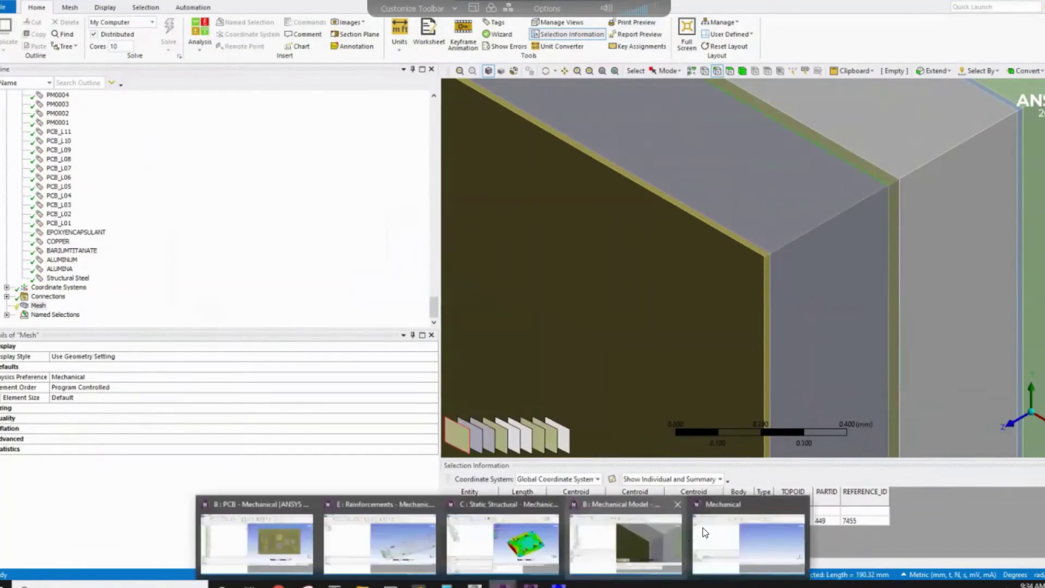
pyautogui.click(741, 524)
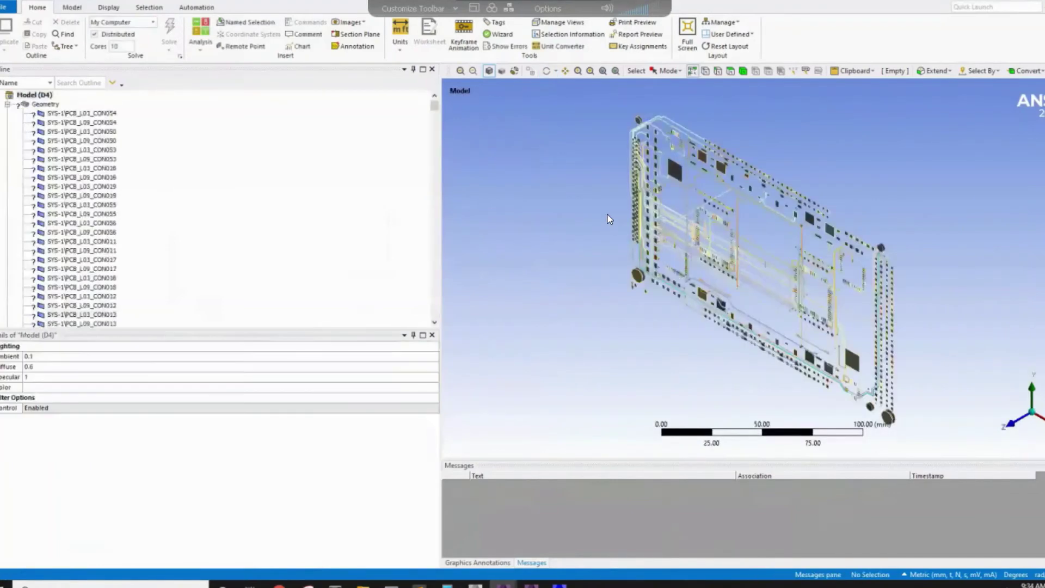
pyautogui.click(42, 116)
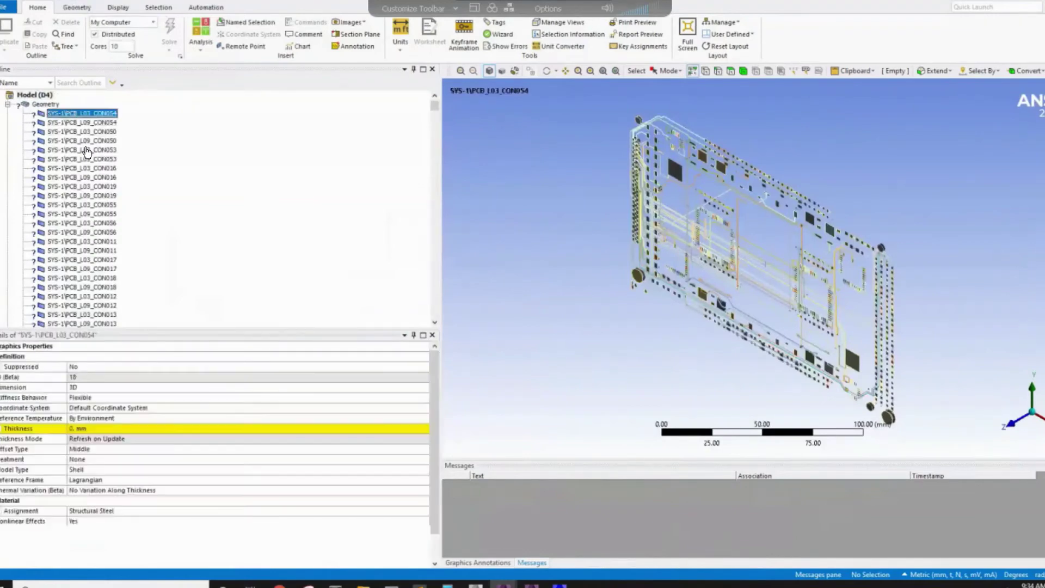
pyautogui.scroll(-10, 90, 174)
pyautogui.scroll(-15, 111, 229)
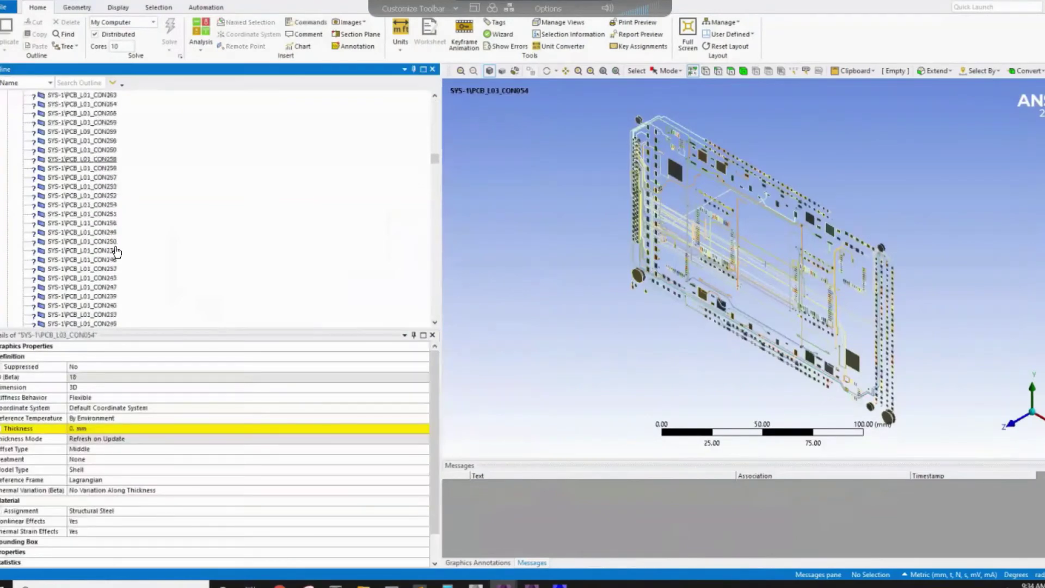
pyautogui.scroll(-15, 116, 253)
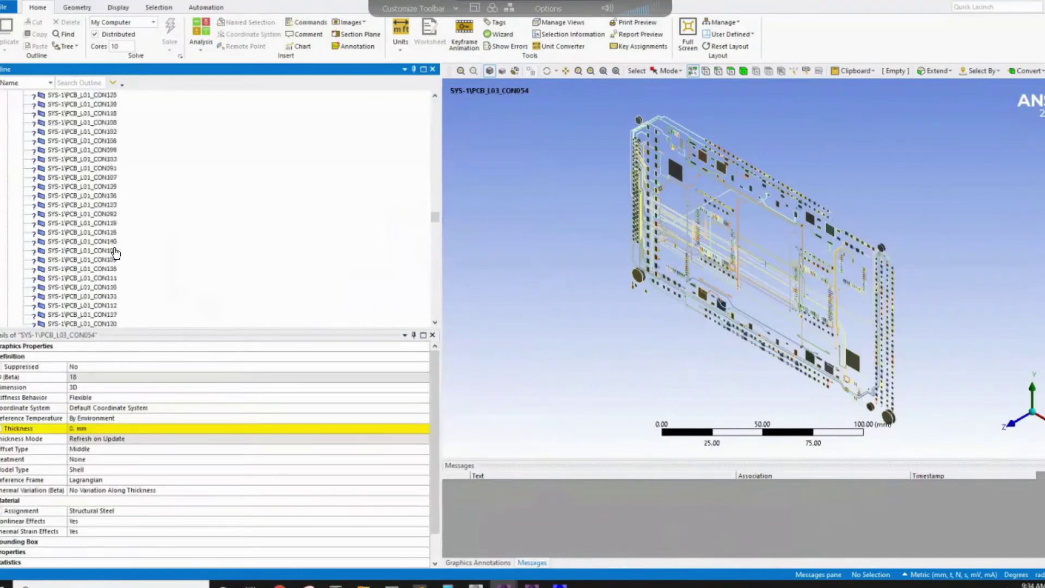
pyautogui.scroll(-15, 108, 248)
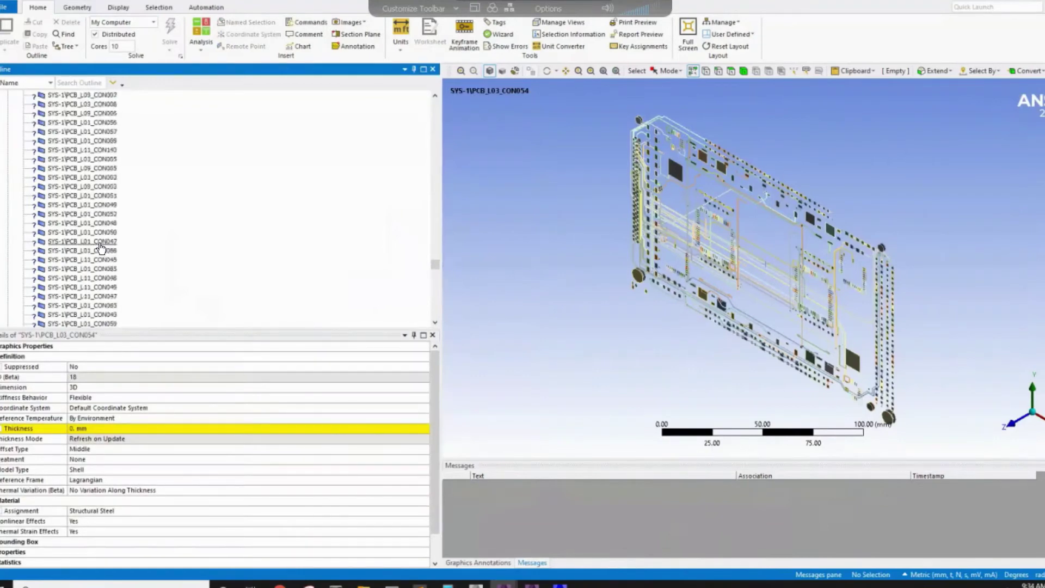
pyautogui.scroll(-5, 98, 254)
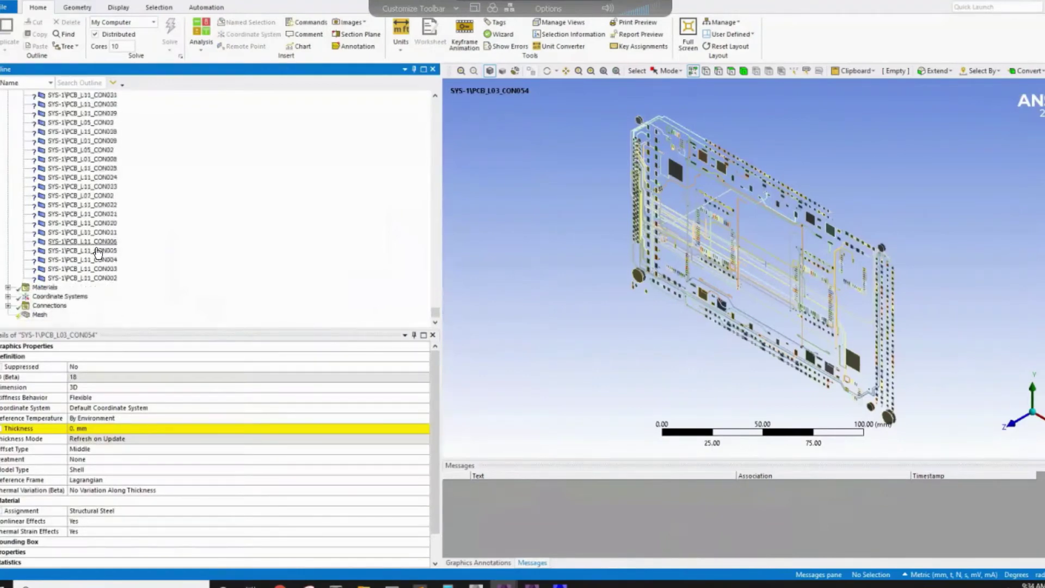
# - Select all trace bodies down to CON002 and enter 0125 as their thickness
pyautogui.keyDown('shift'); pyautogui.click(95, 278); pyautogui.keyUp('shift')
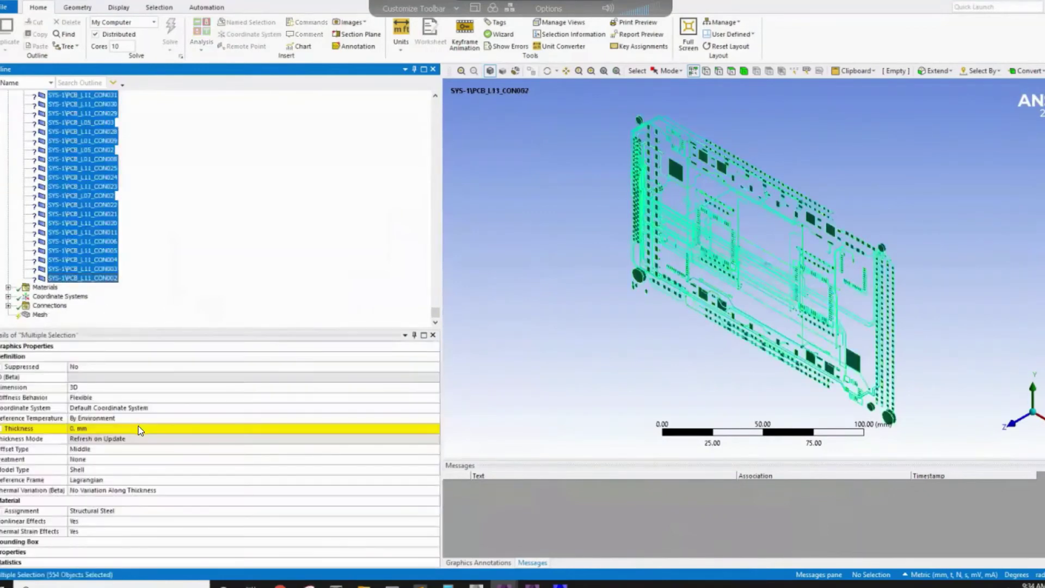
pyautogui.click(139, 430)
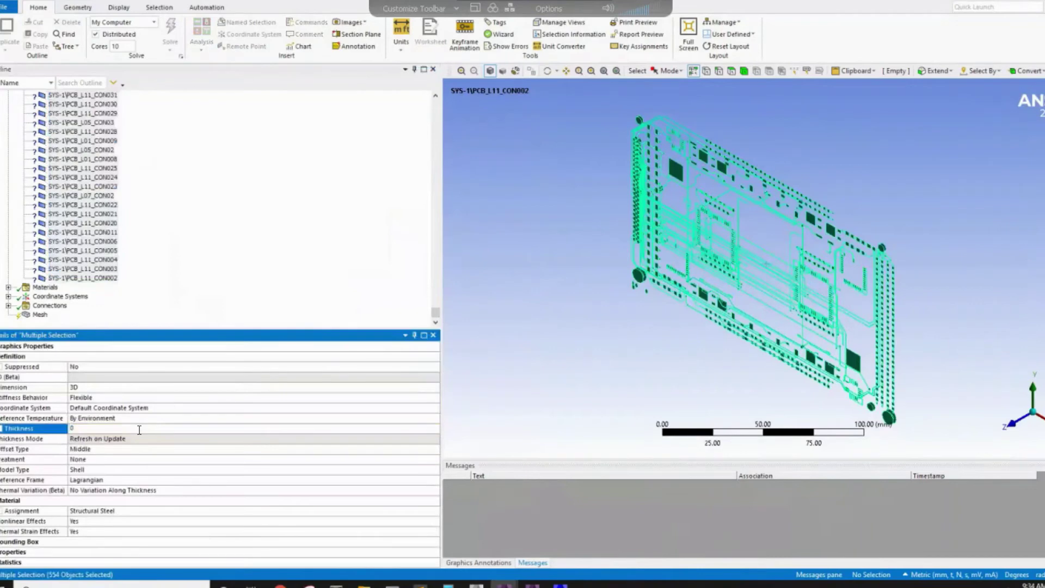
pyautogui.write('01')
pyautogui.write('25')
pyautogui.press('Return')
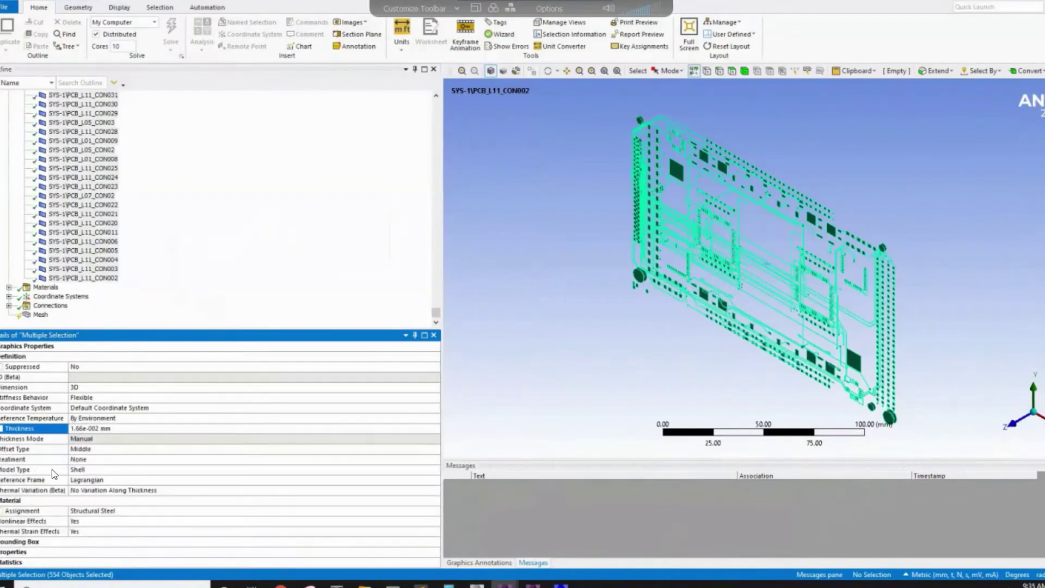
# - Review the Shell and Reinforcement model type choices, keep the traces as Shell, and show the mesh settings
pyautogui.click(174, 461)
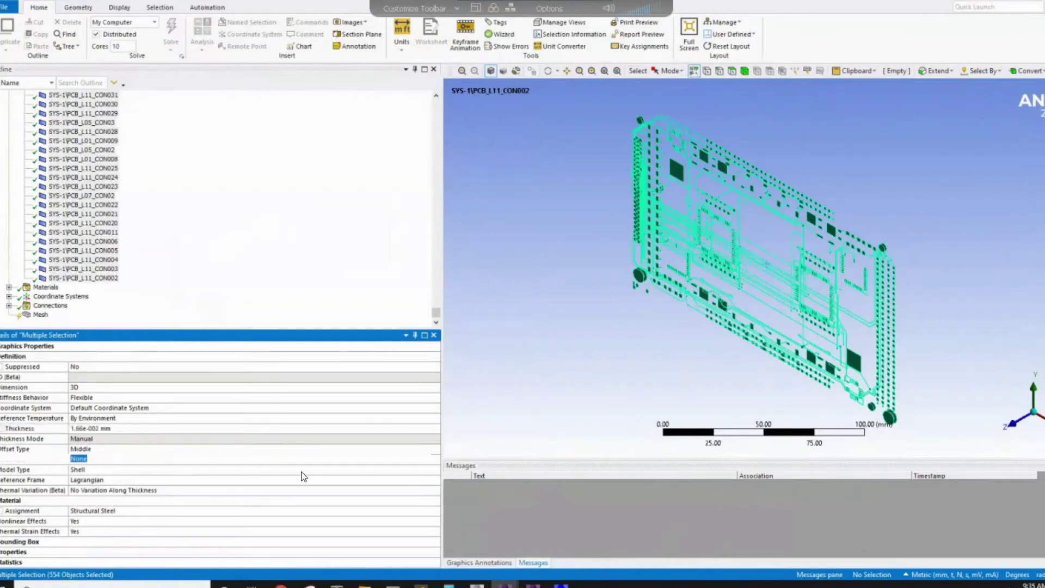
pyautogui.click(434, 469)
pyautogui.click(435, 470)
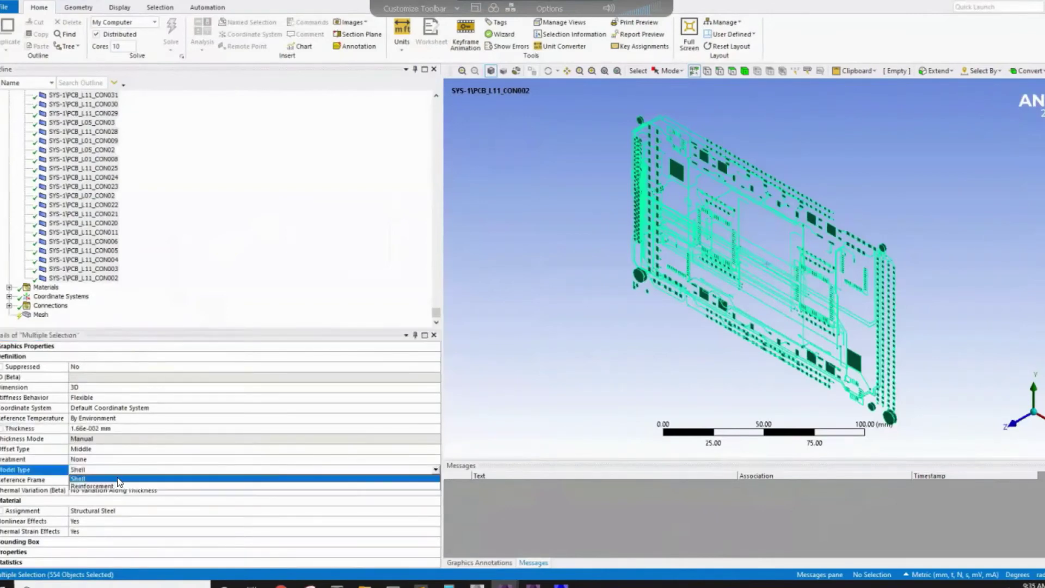
pyautogui.press('Escape')
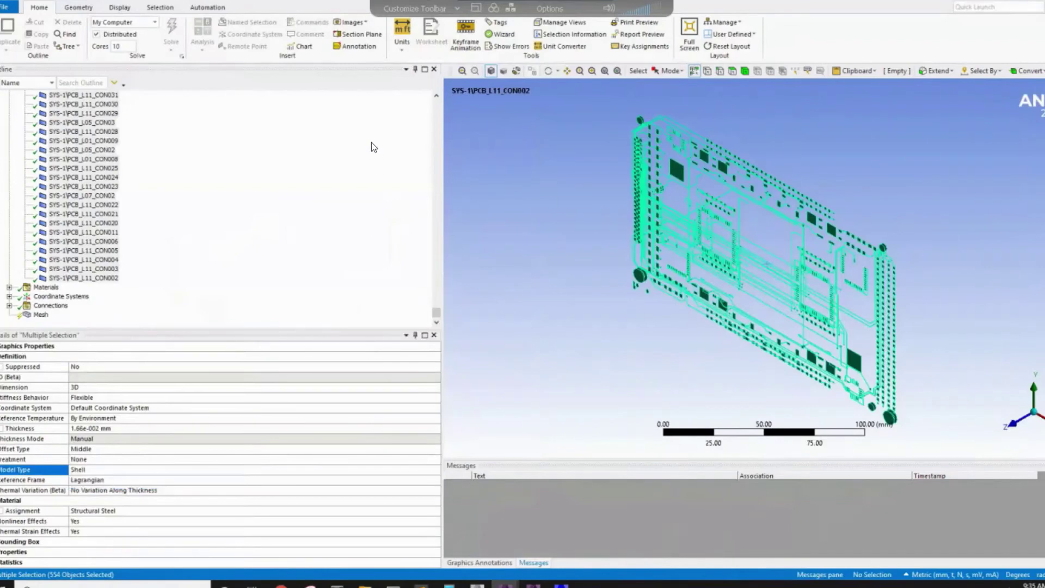
pyautogui.click(41, 315)
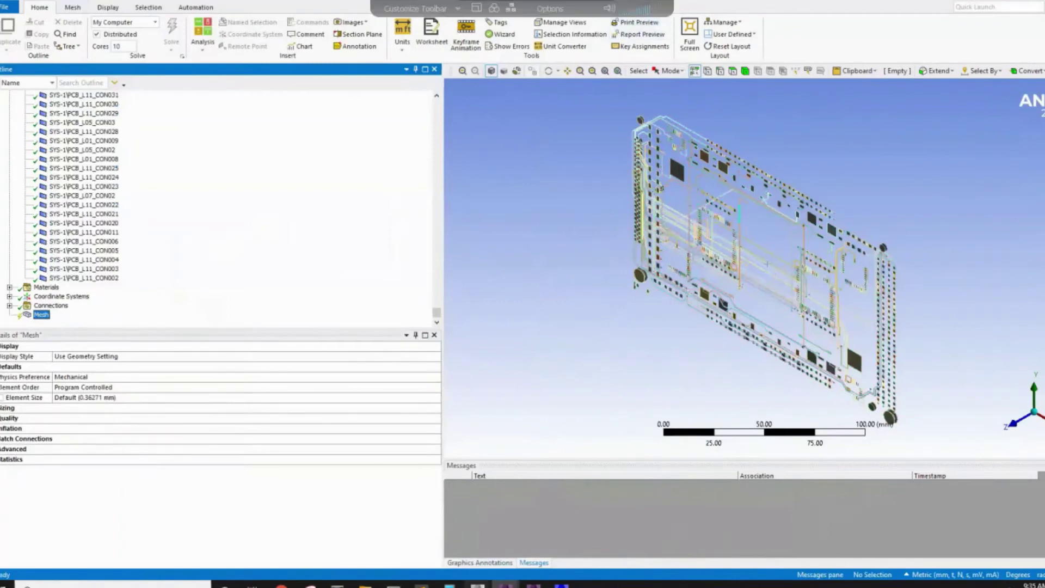
# - Bring up the Layered PCB2021 Workbench project, where PCB and Reinforcements feed Static Structural
pyautogui.click(478, 584)
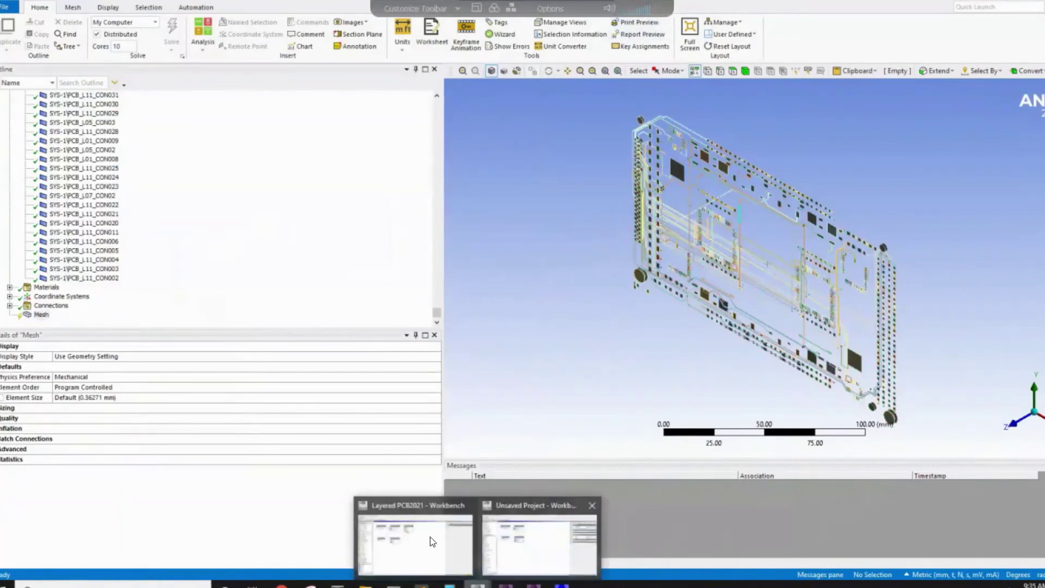
pyautogui.click(415, 544)
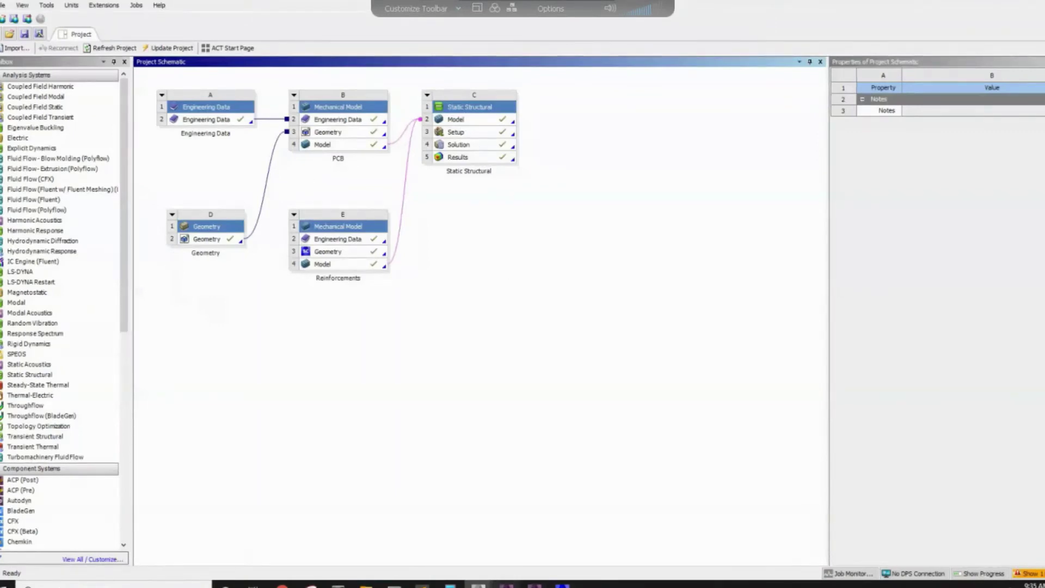
pyautogui.moveTo(506, 585)
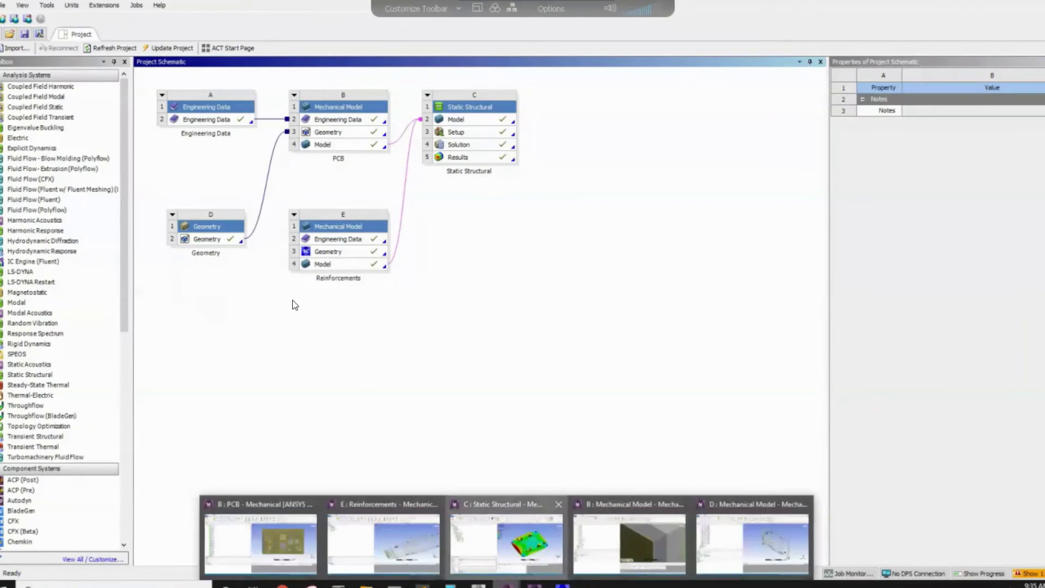
# - Review the Reinforcements connection, its contact settings and the PCB and Reinforcements geometry, then return to Workbench
pyautogui.press('Return')
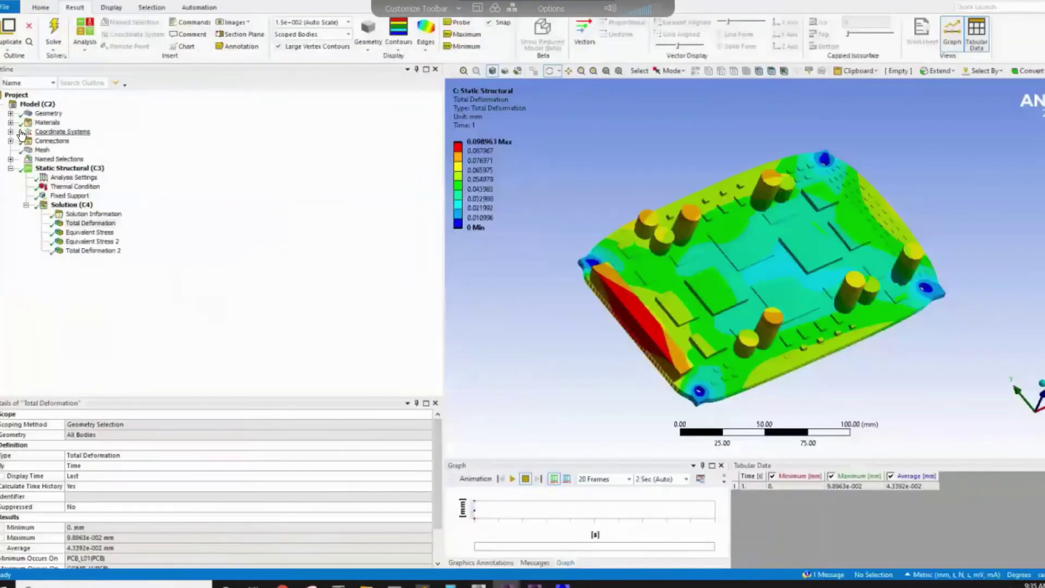
pyautogui.click(11, 141)
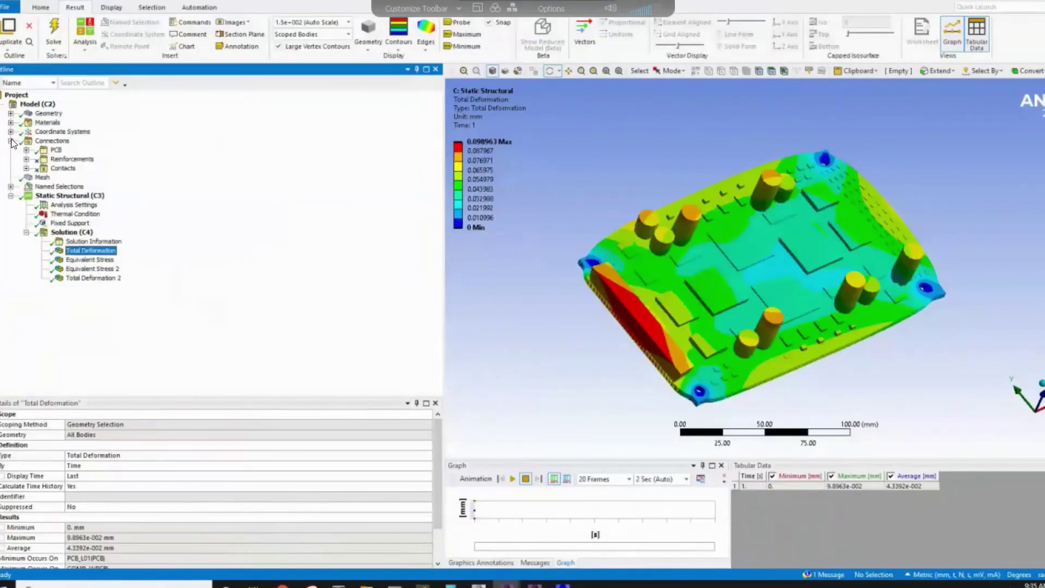
pyautogui.click(67, 160)
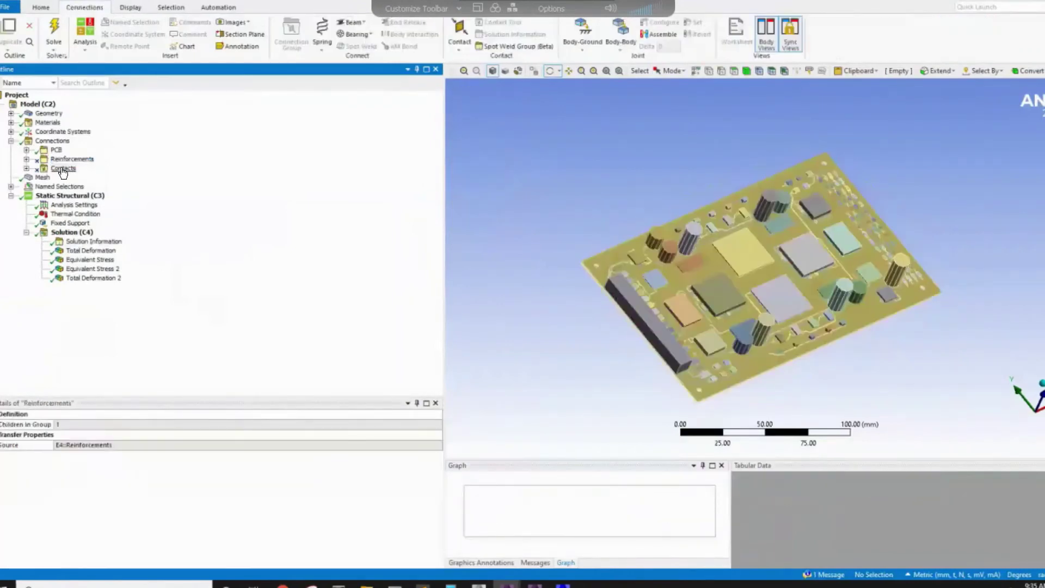
pyautogui.click(64, 169)
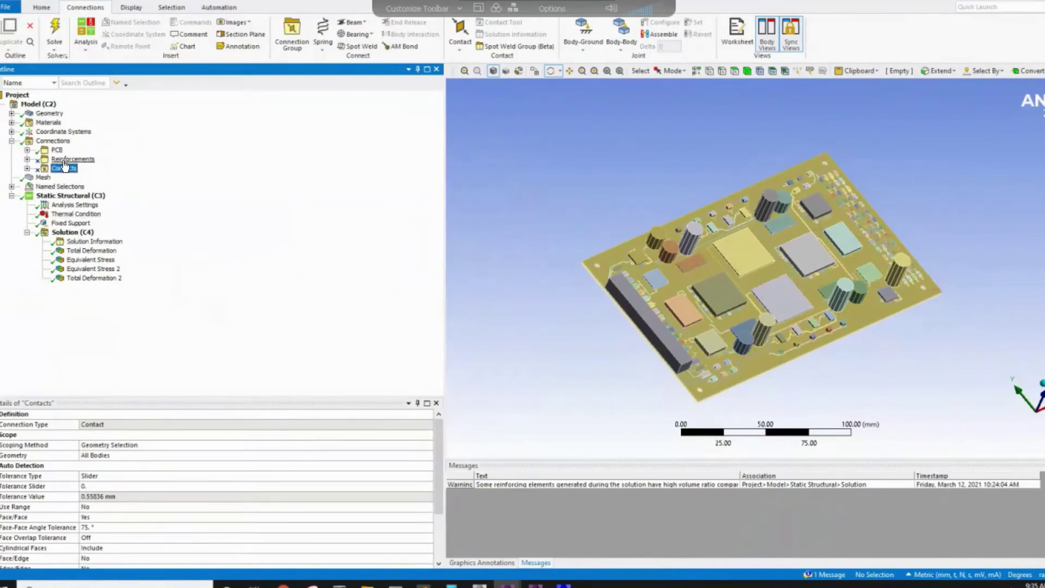
pyautogui.click(11, 113)
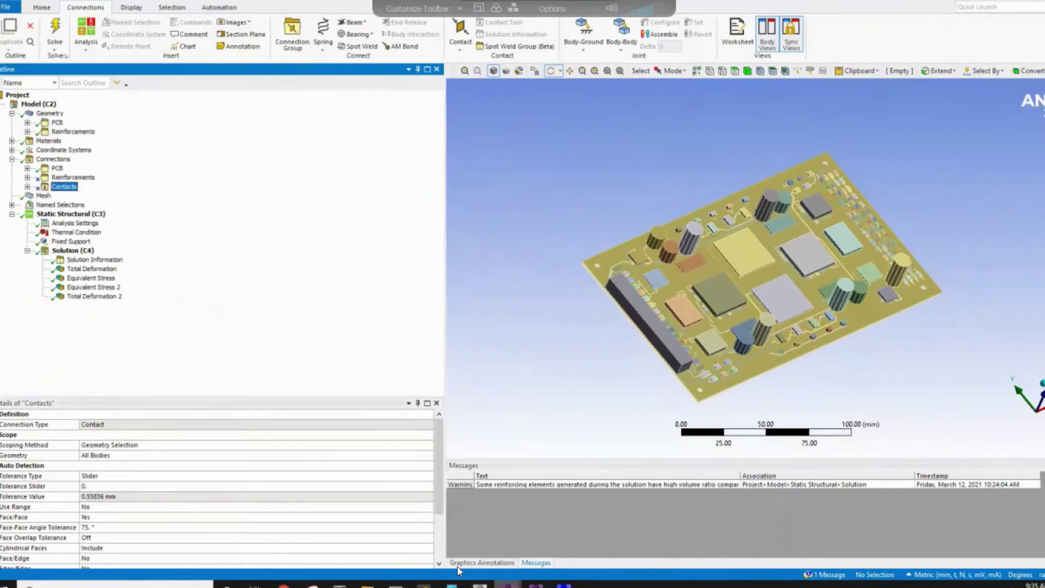
pyautogui.click(479, 584)
pyautogui.click(416, 556)
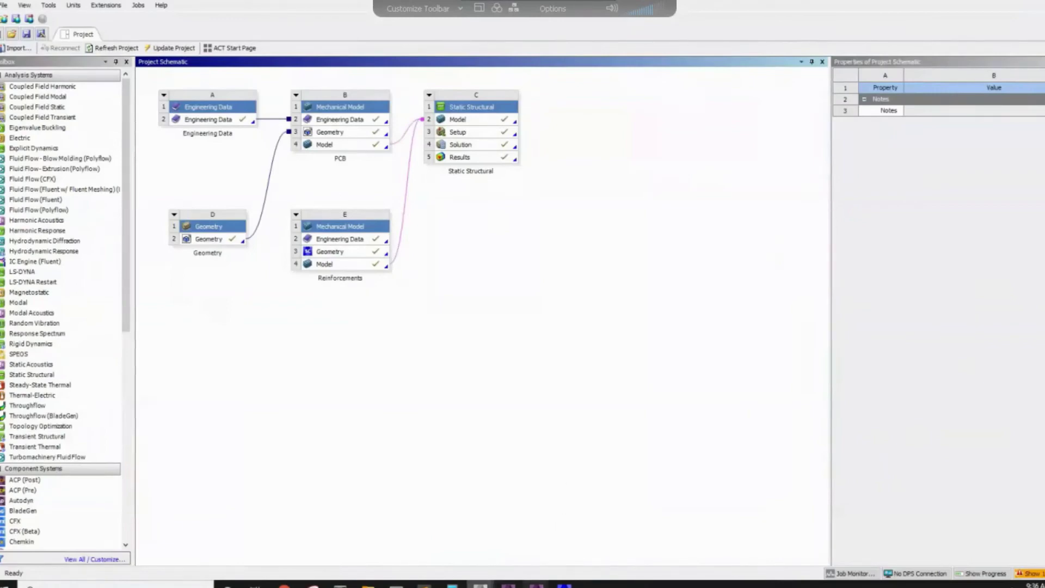
# - Back in the Static Structural model, display the mesh and zoom in on the meshed PCB
pyautogui.moveTo(509, 585)
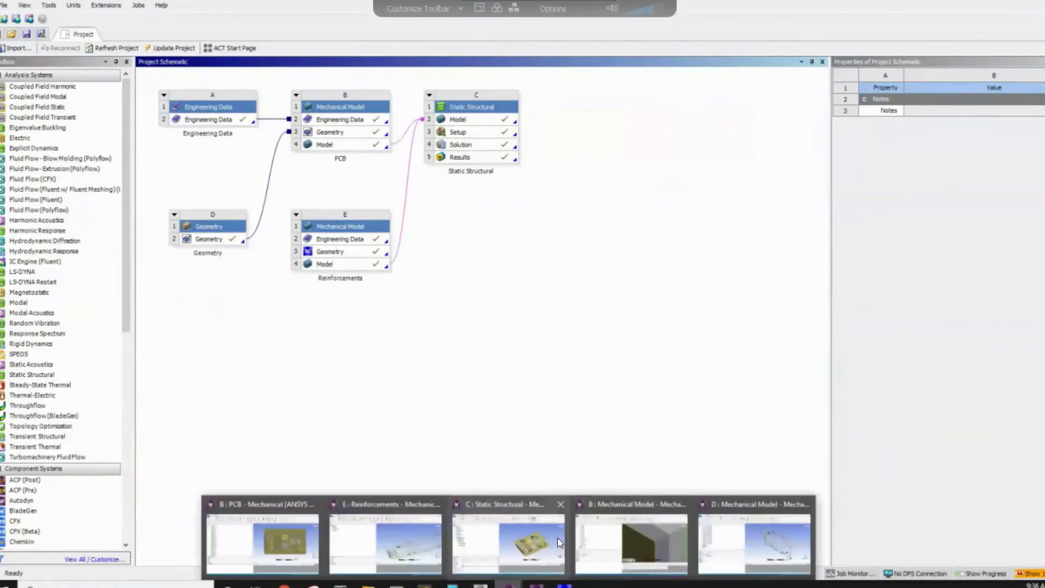
pyautogui.click(558, 538)
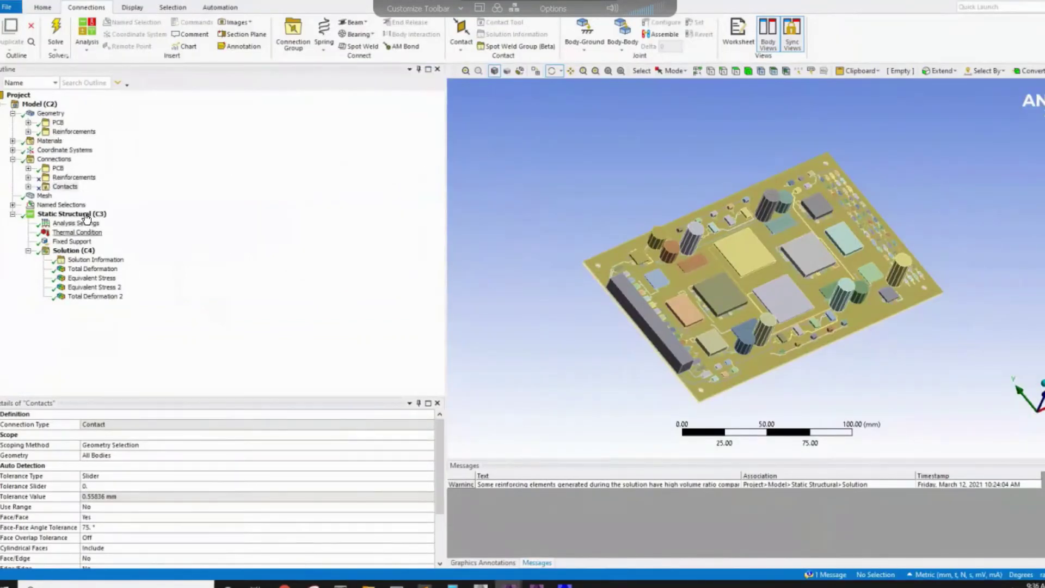
pyautogui.click(44, 195)
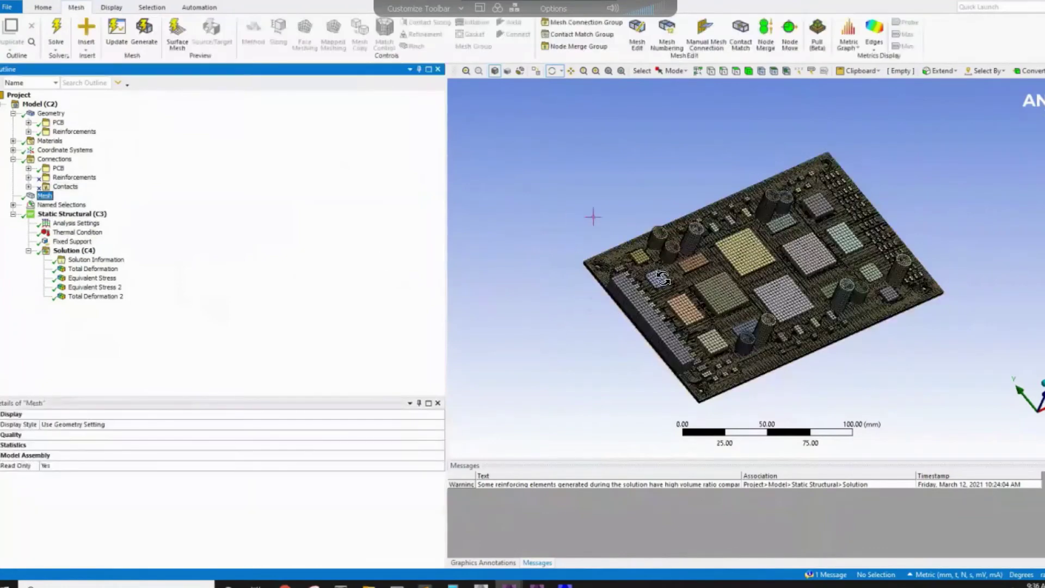
pyautogui.moveTo(786, 350); pyautogui.dragTo(842, 375)
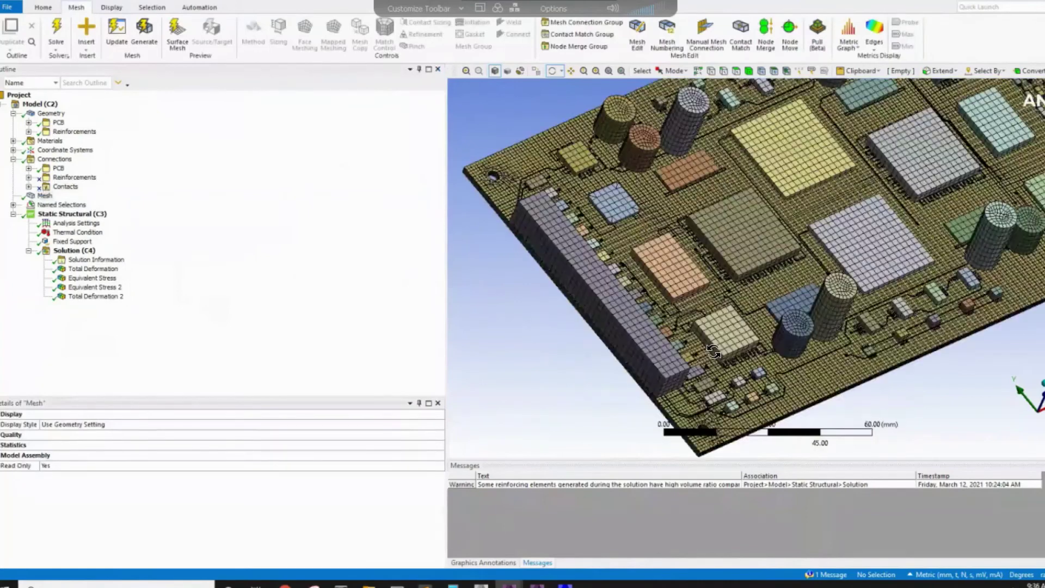
# - Review the 100 °C thermal condition and the fixed support on the board
pyautogui.click(74, 232)
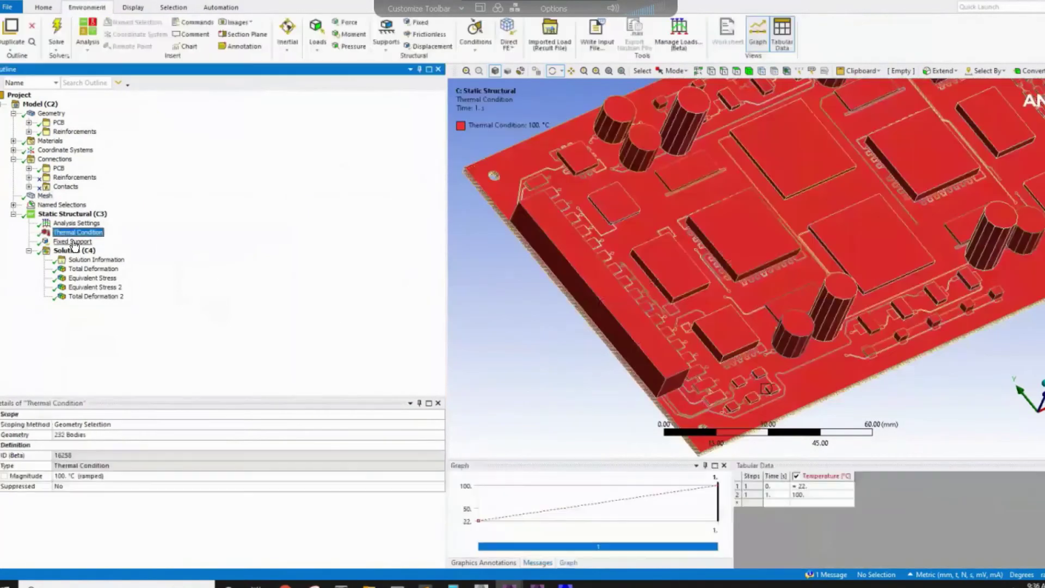
pyautogui.click(73, 241)
pyautogui.scroll(-5, 544, 244)
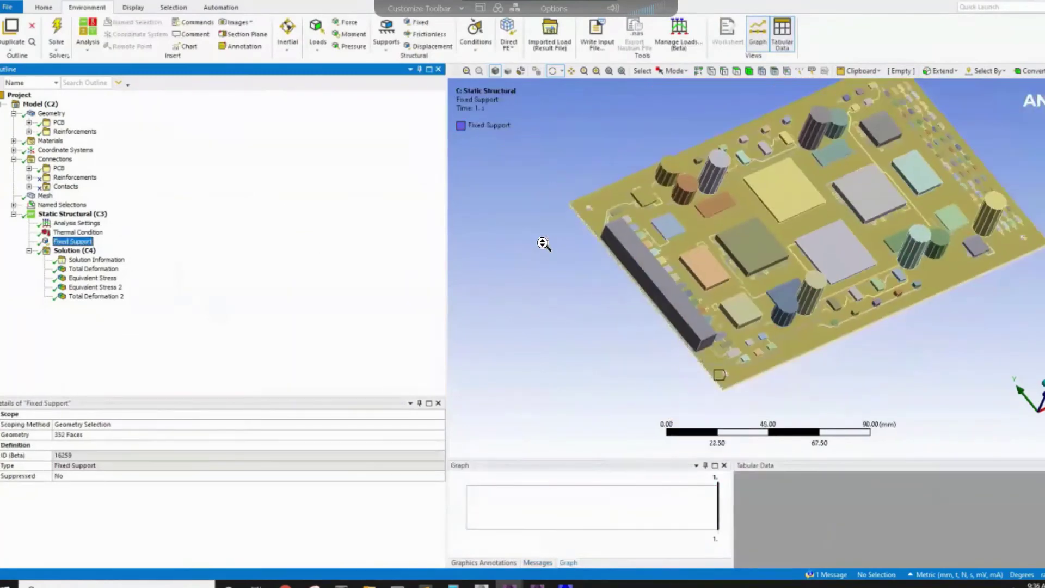
# - Review total deformation and equivalent stress results for the board and the traces
pyautogui.click(93, 270)
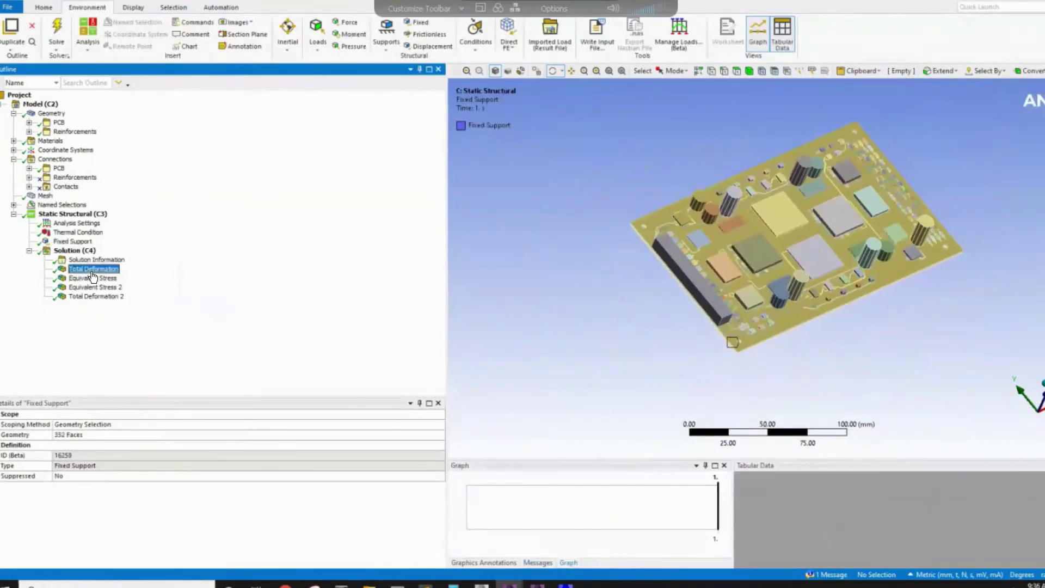
pyautogui.click(92, 279)
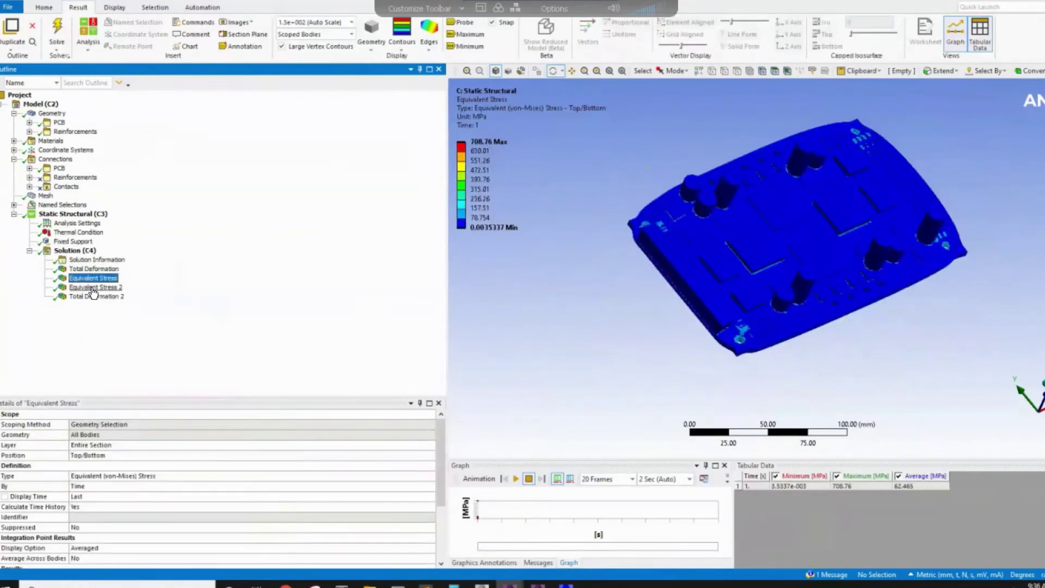
pyautogui.click(92, 289)
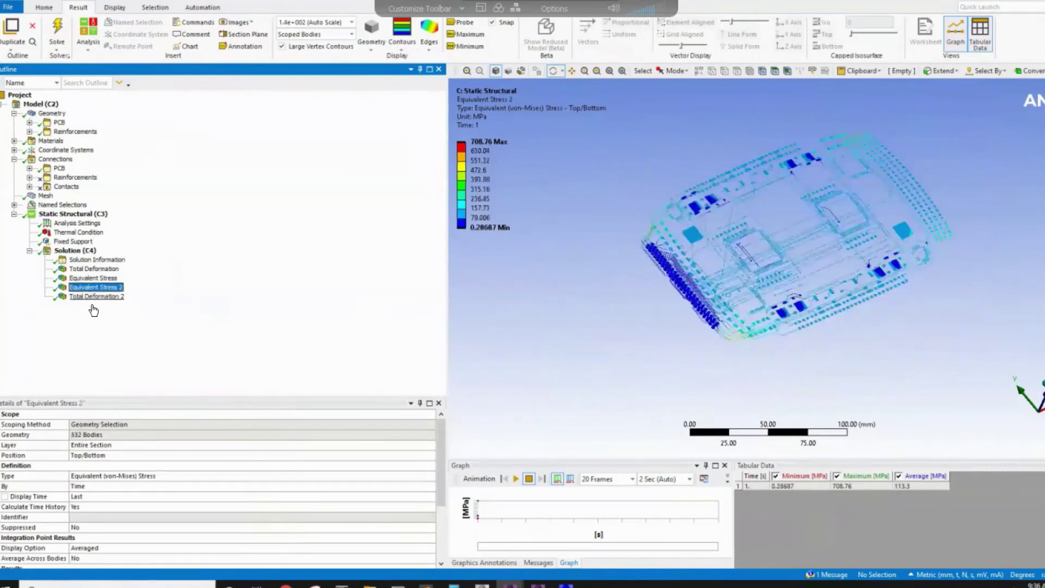
pyautogui.click(95, 297)
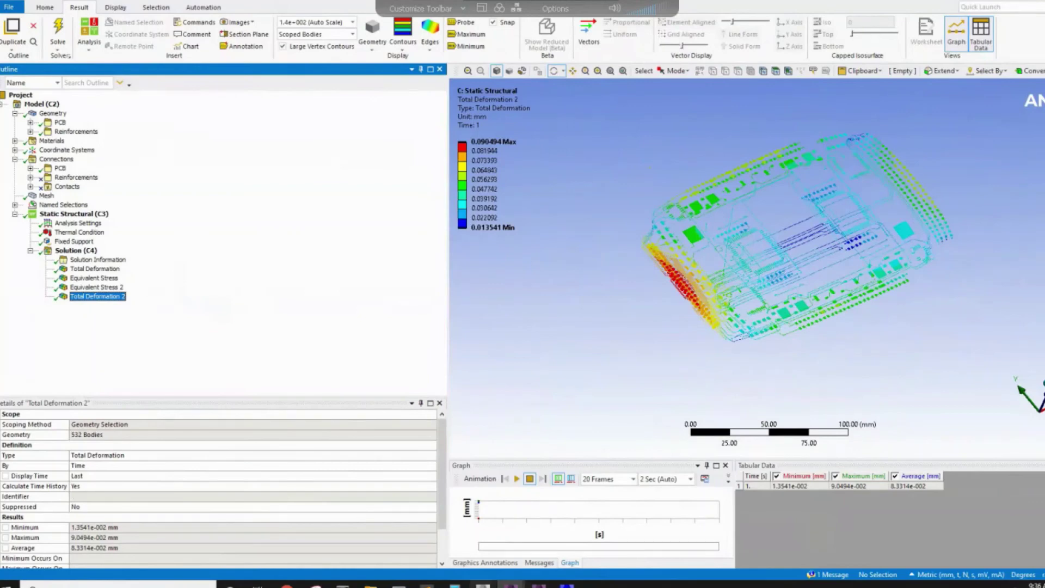
pyautogui.click(511, 584)
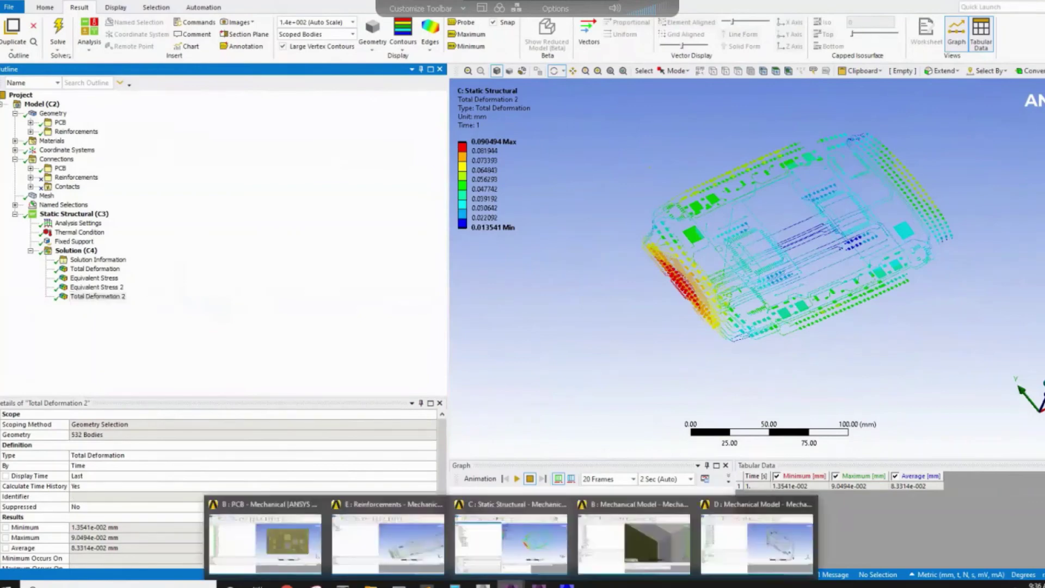
# - Confirm trace body PCB_L11_CON028 is a Structural Steel Reinforcement, then return to Total Deformation 2
pyautogui.click(733, 527)
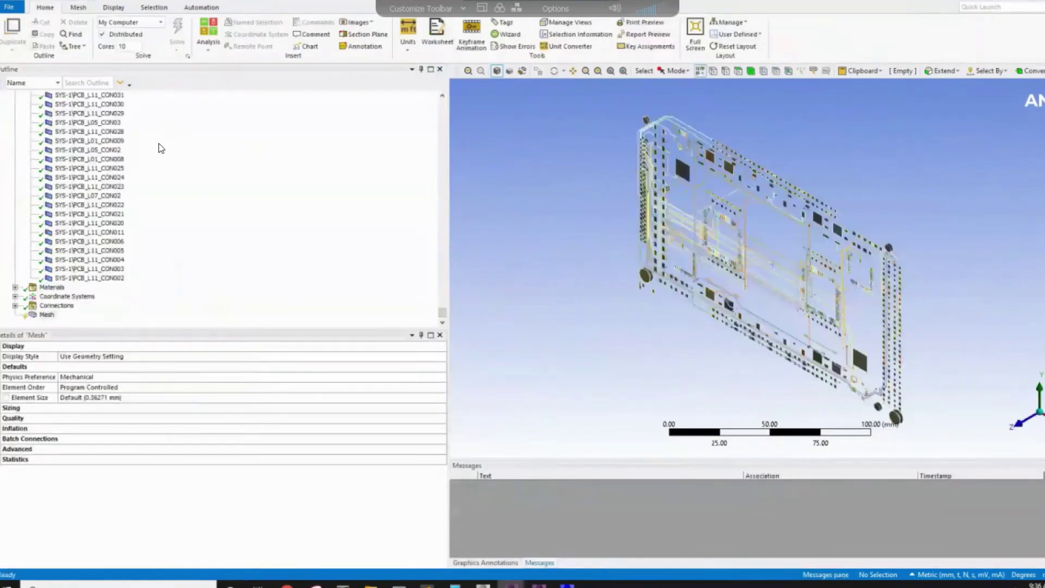
pyautogui.click(89, 132)
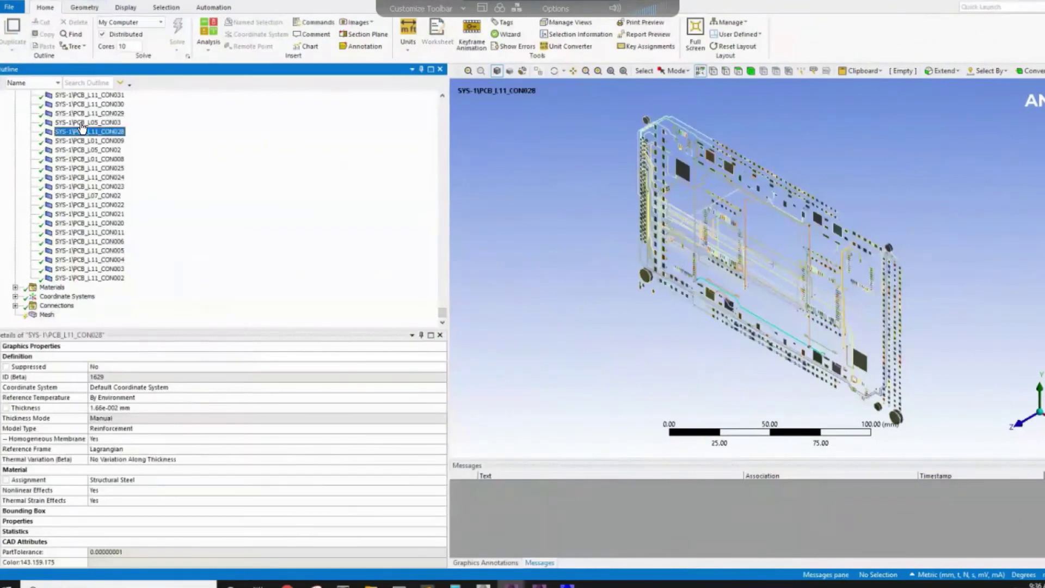
pyautogui.scroll(4, 84, 149)
pyautogui.scroll(-4, 85, 149)
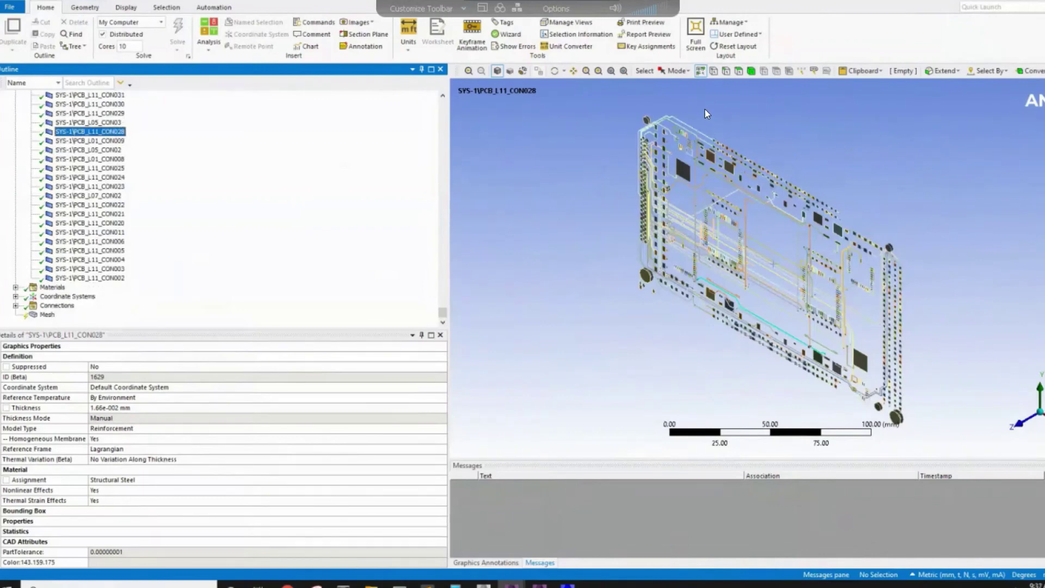
pyautogui.click(512, 585)
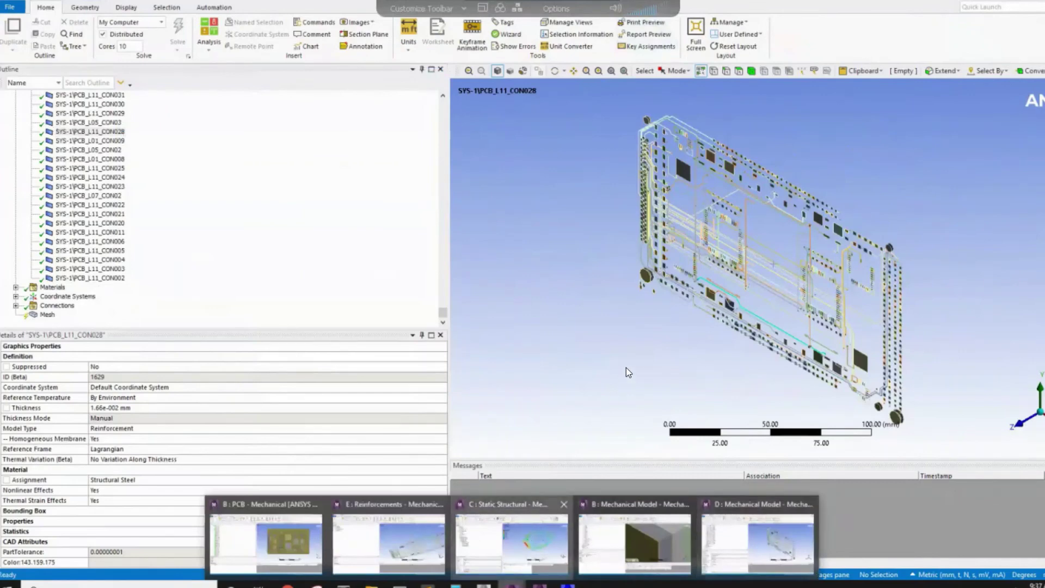
pyautogui.click(512, 542)
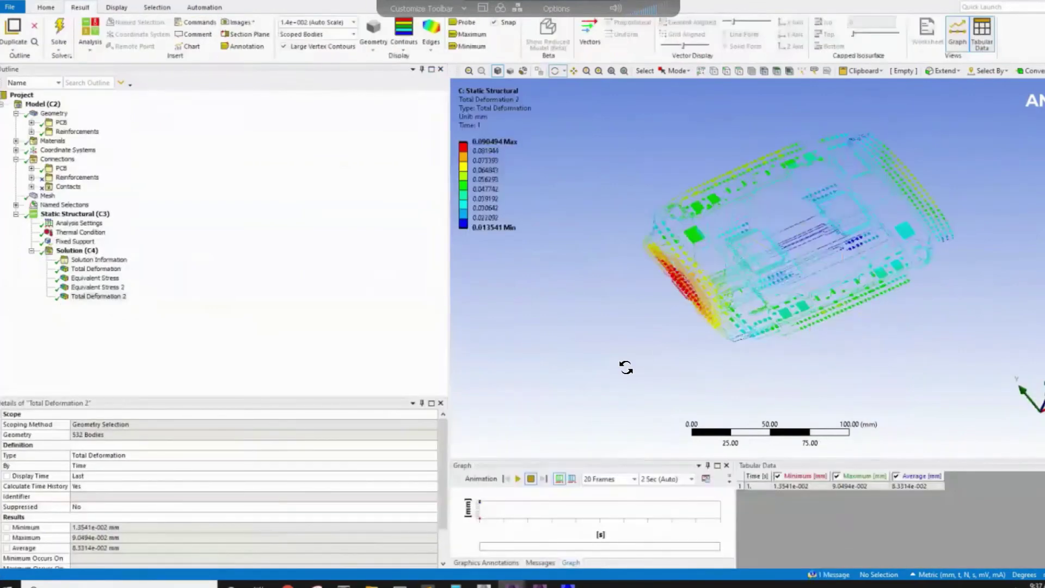